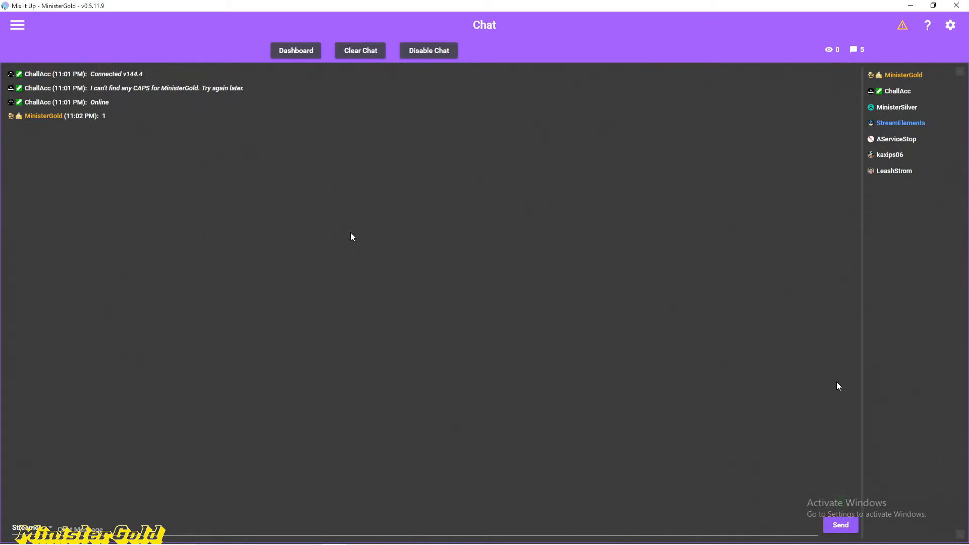
Switch to Firefox and look over the OBS tutorial creator's YouTube channel page and its uploads.
key(alt+Tab)
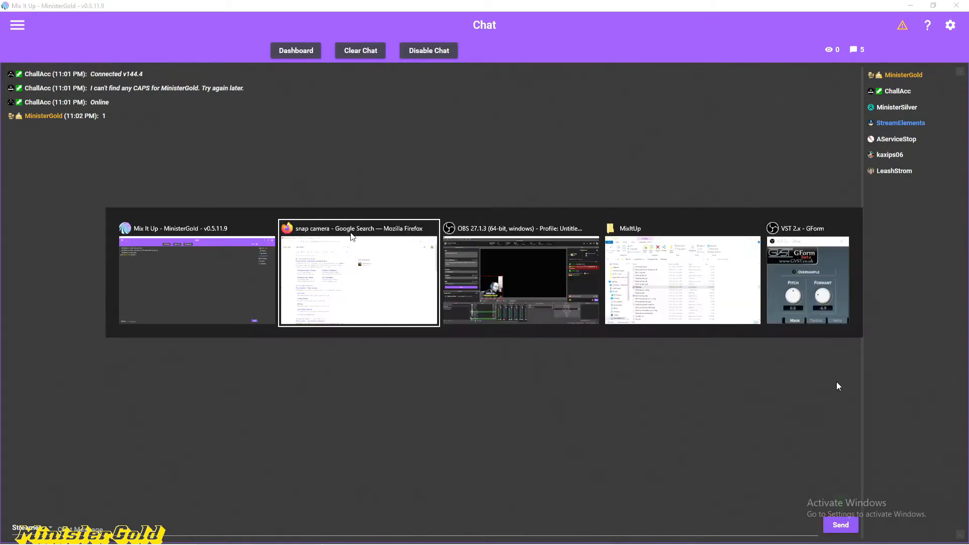
key(alt+Tab)
key(alt+Tab)
key(alt+shift+Tab)
key(alt+shift+Tab)
key(ctrl+shift+Tab)
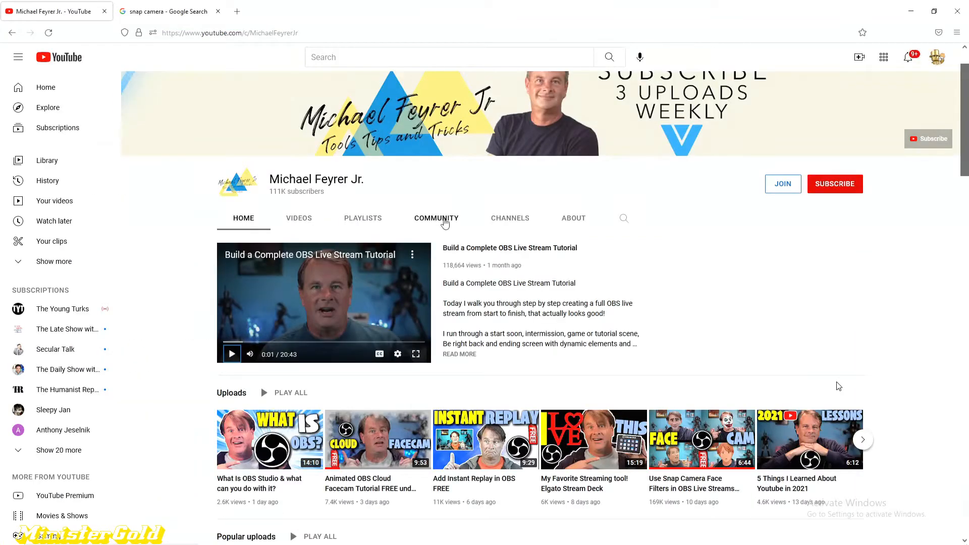
scroll(444, 223, up, 1)
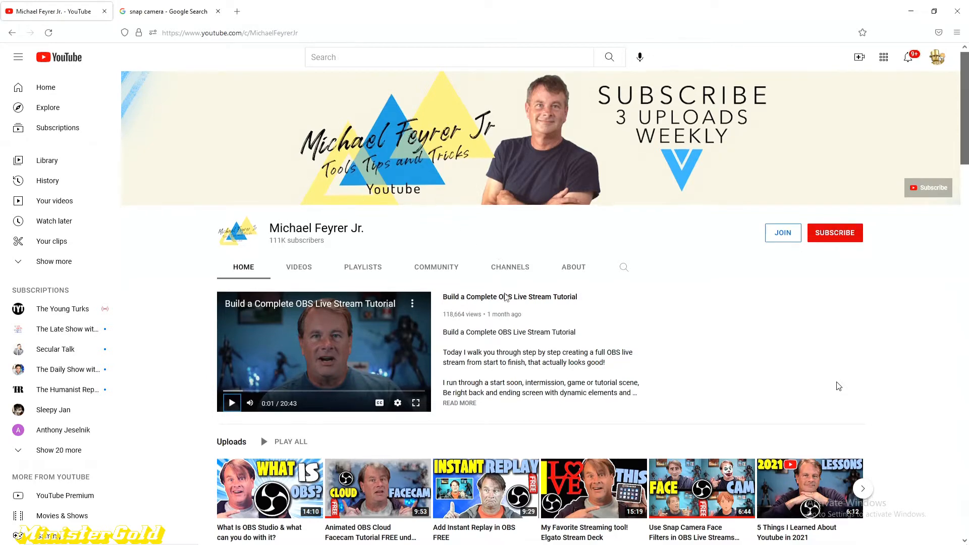
scroll(655, 353, down, 2)
mouse_move(654, 433)
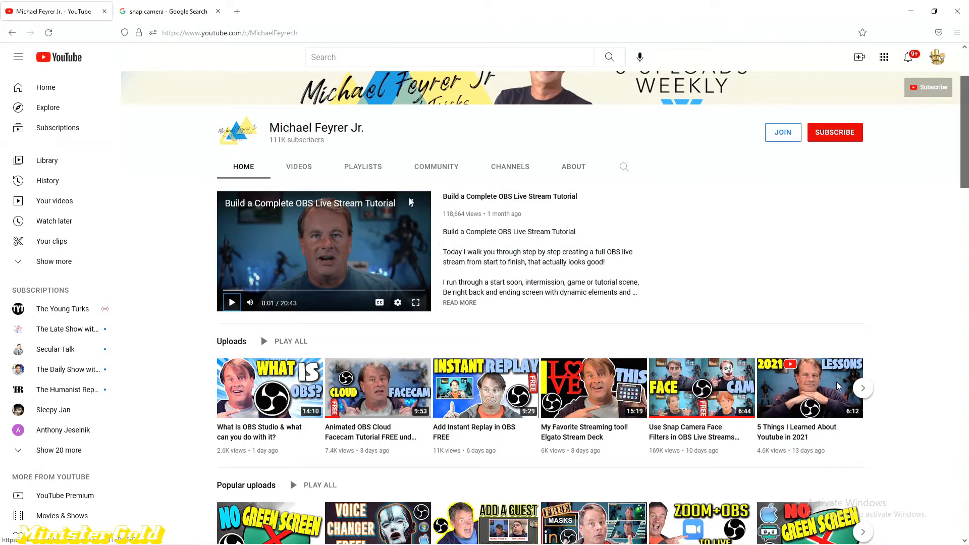
Open Snap Camera's download page from the Google results and agree to the license terms for the download.
click(186, 13)
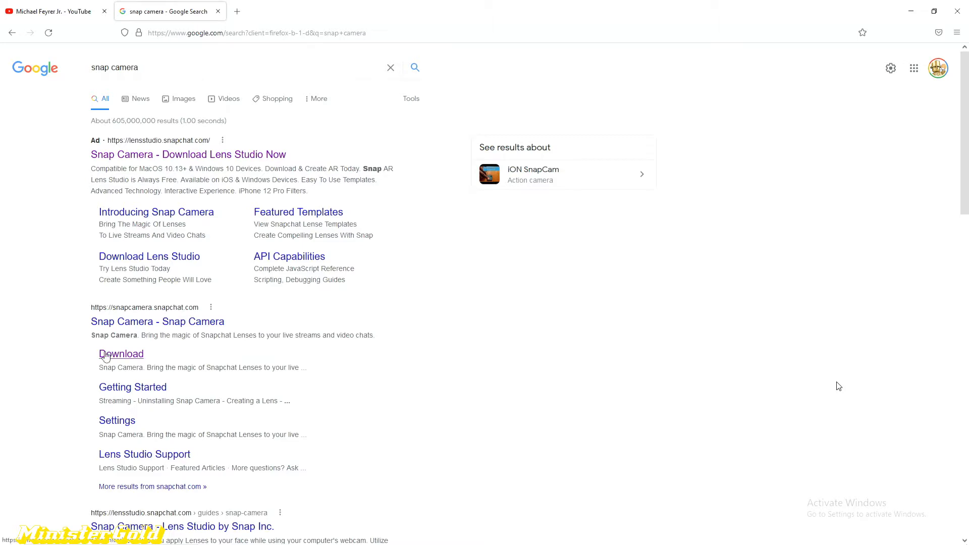
click(107, 355)
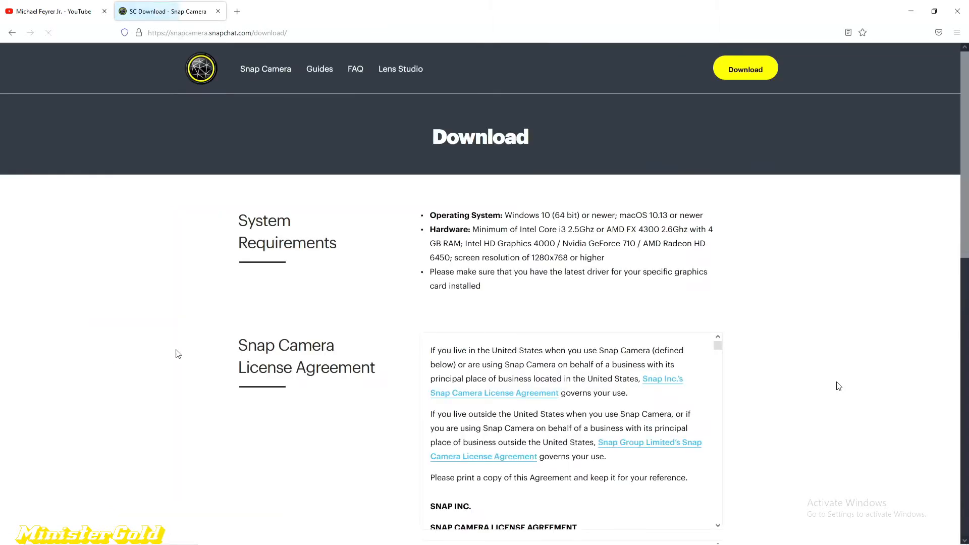
scroll(516, 354, down, 8)
scroll(327, 363, down, 6)
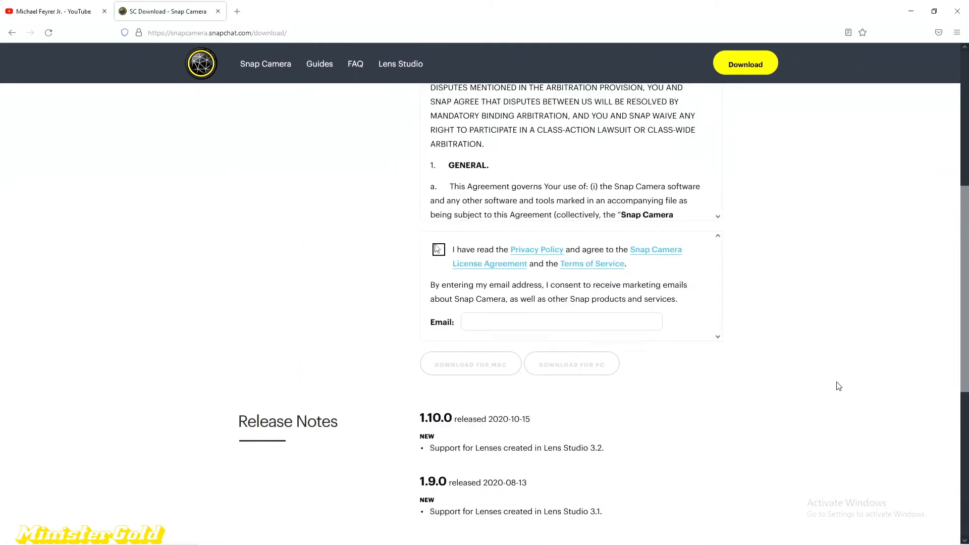
click(438, 249)
click(480, 359)
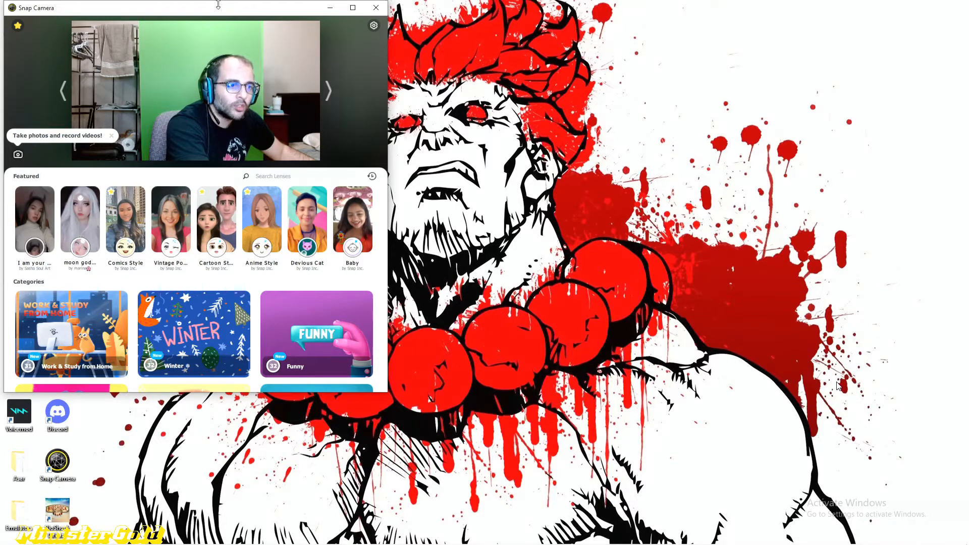
In Snap Camera, move the window away from the desktop corner and view the favorite lenses.
drag(221, 7, 345, 53)
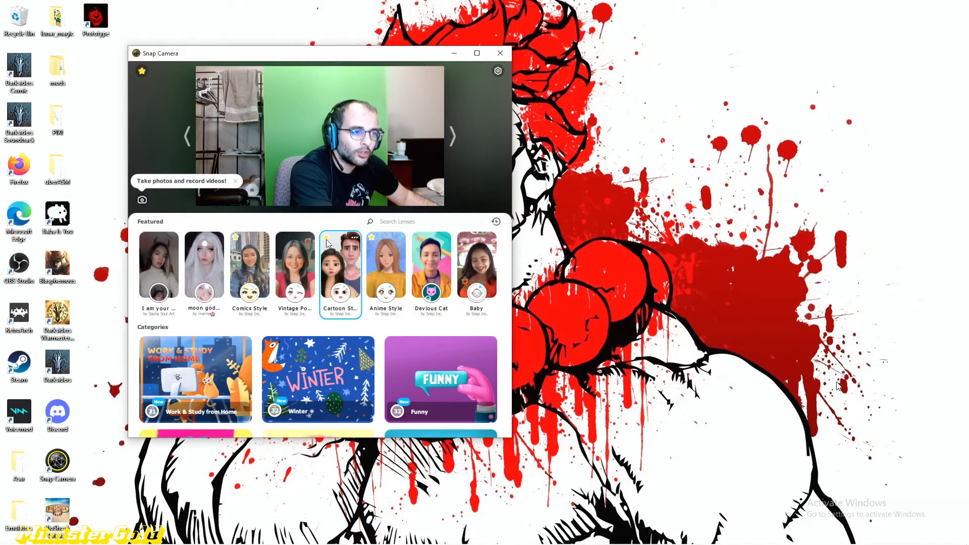
click(142, 71)
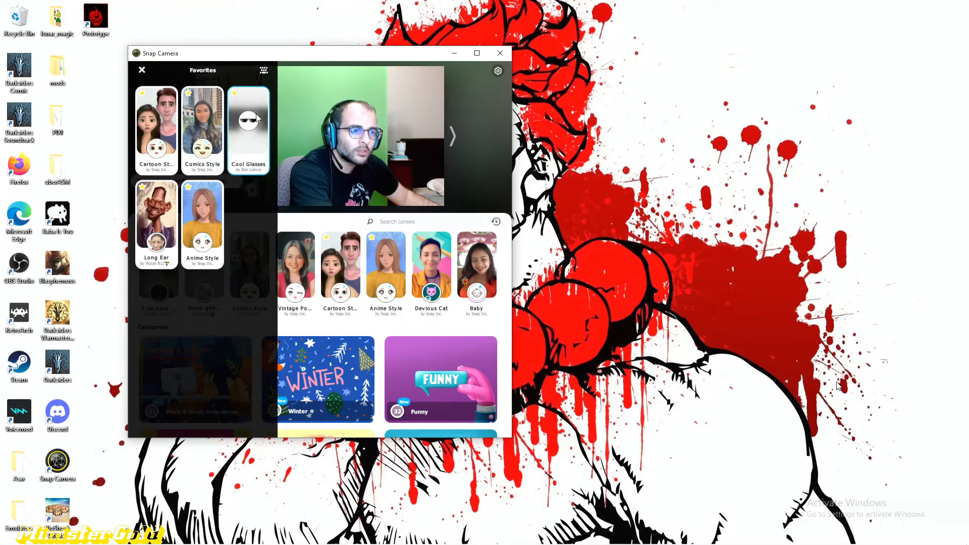
click(142, 71)
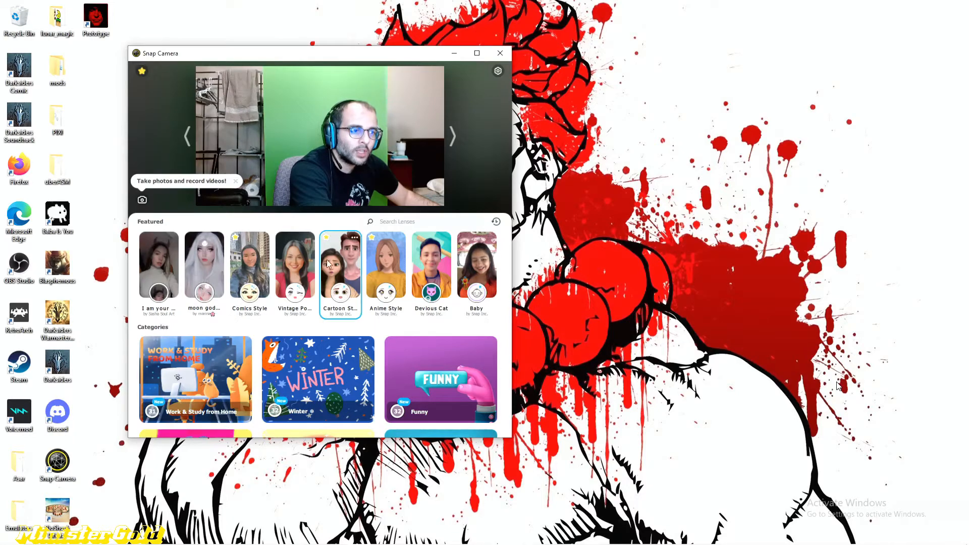
Try the featured Cartoon Style lens on the camera preview and switch it off again.
click(338, 269)
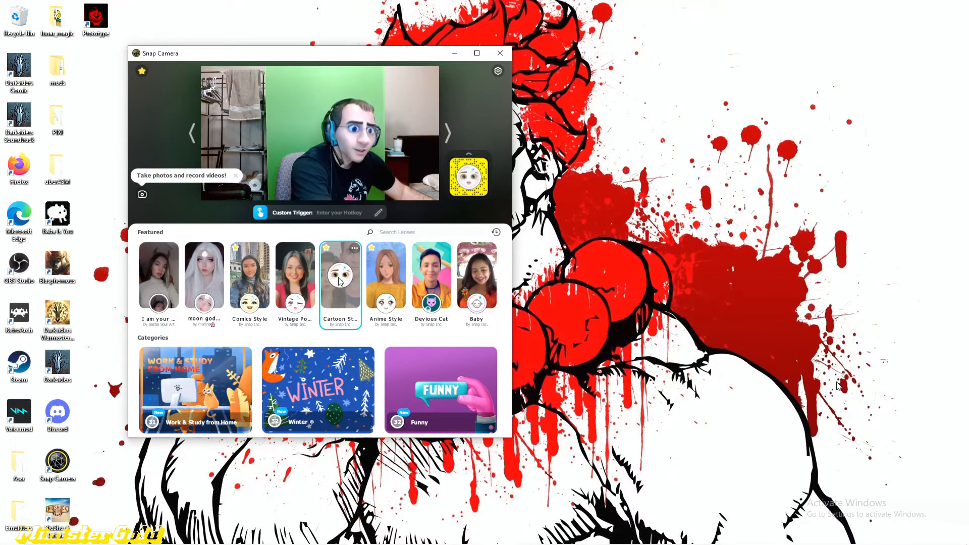
click(339, 281)
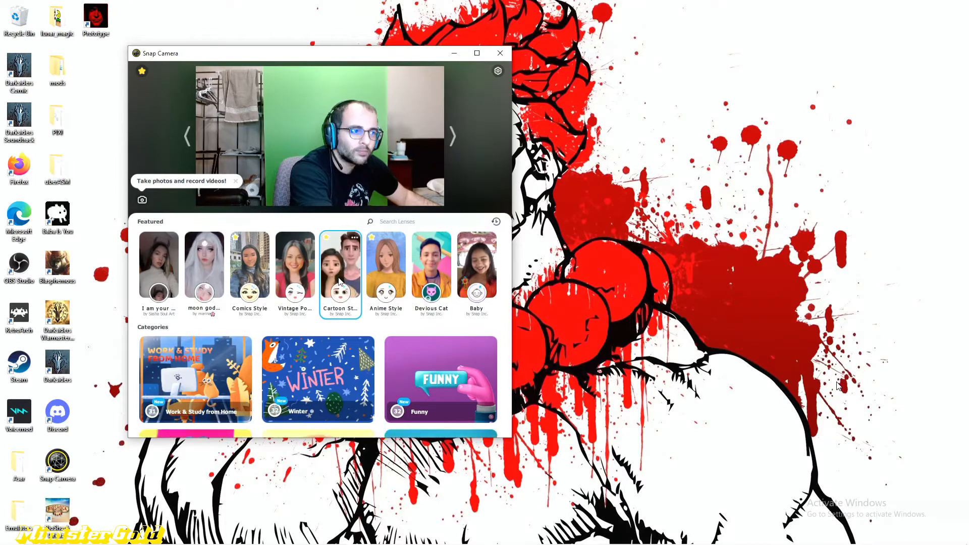
Review the hotkeys assigned to the favorite lenses and return to the main lens view.
click(143, 74)
click(145, 73)
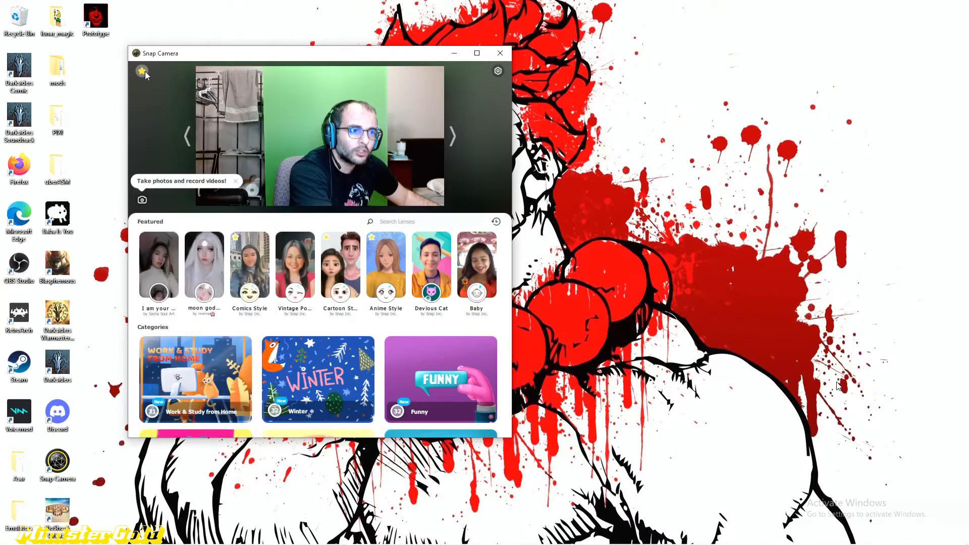
click(143, 73)
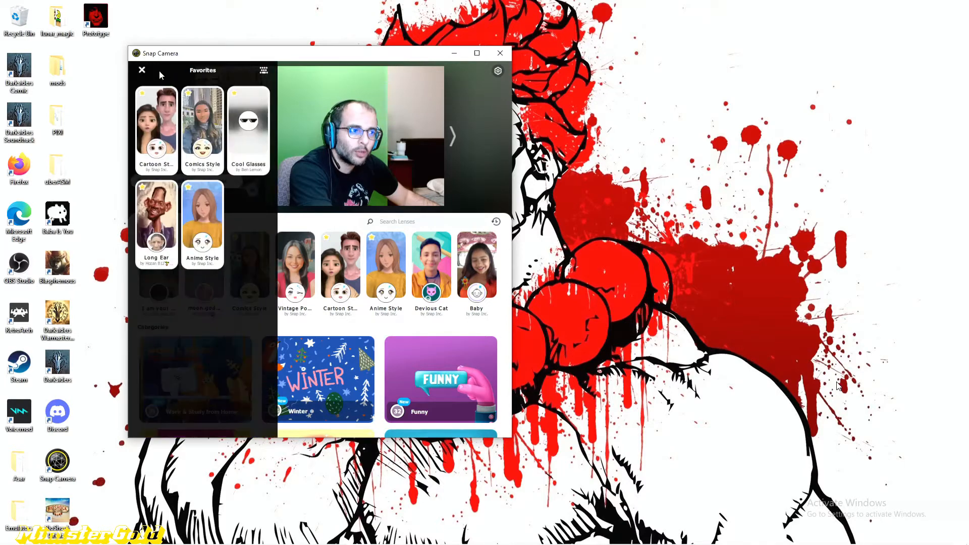
click(264, 71)
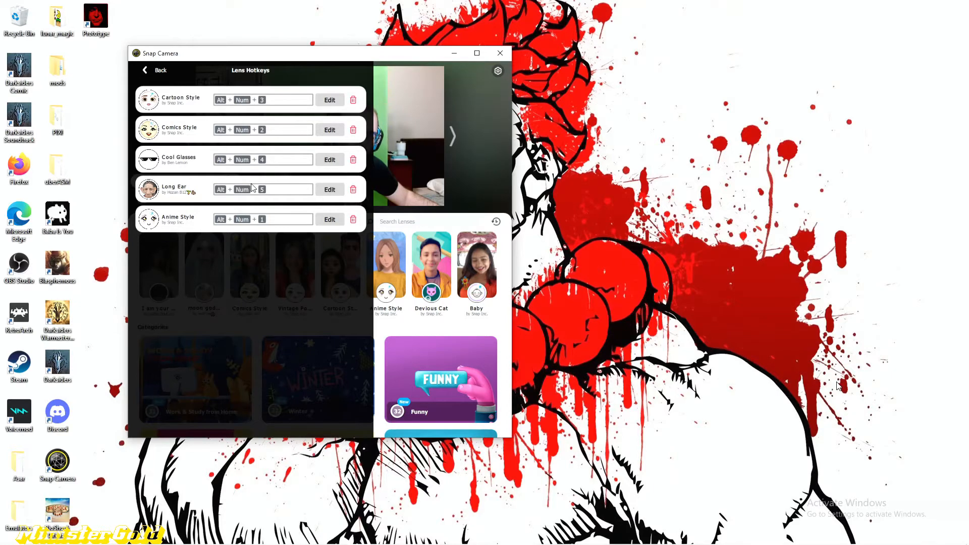
click(151, 73)
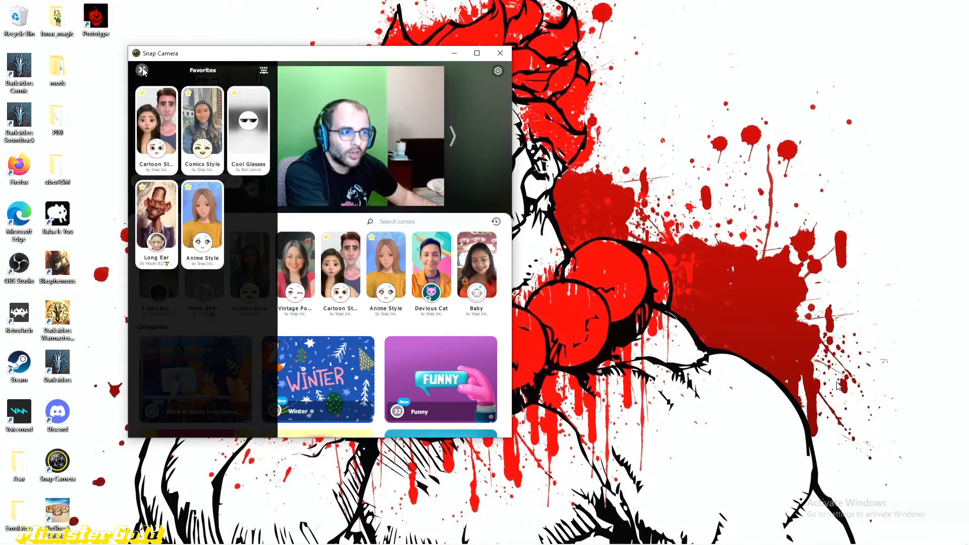
click(142, 70)
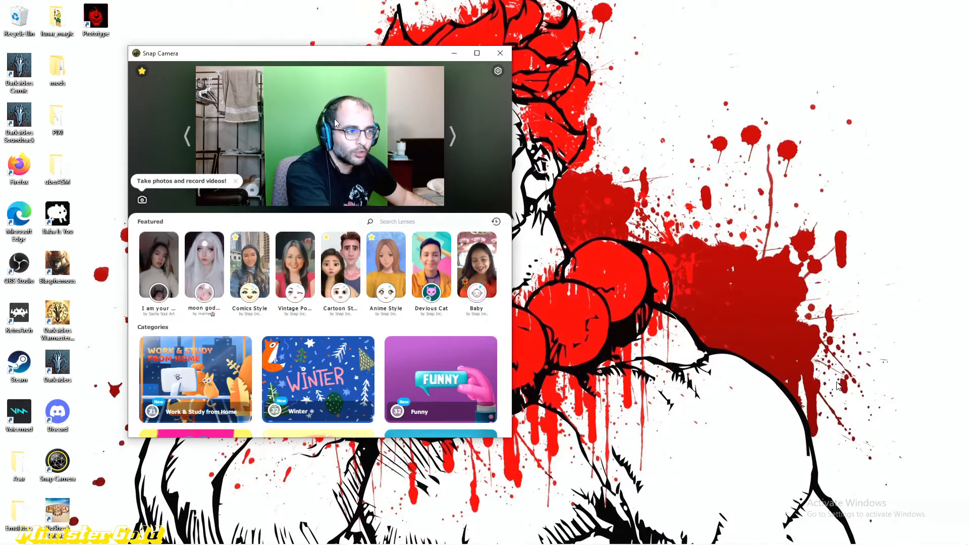
Switch to OBS and set the Main Web Cam source's device to Snap Camera.
key(alt+Tab)
key(alt+Tab)
key(alt+Tab)
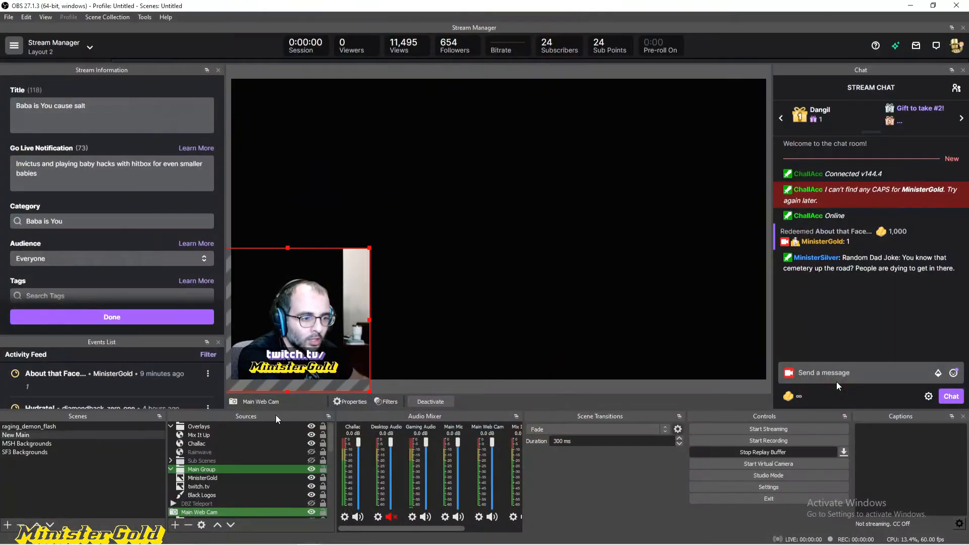
scroll(218, 470, down, 1)
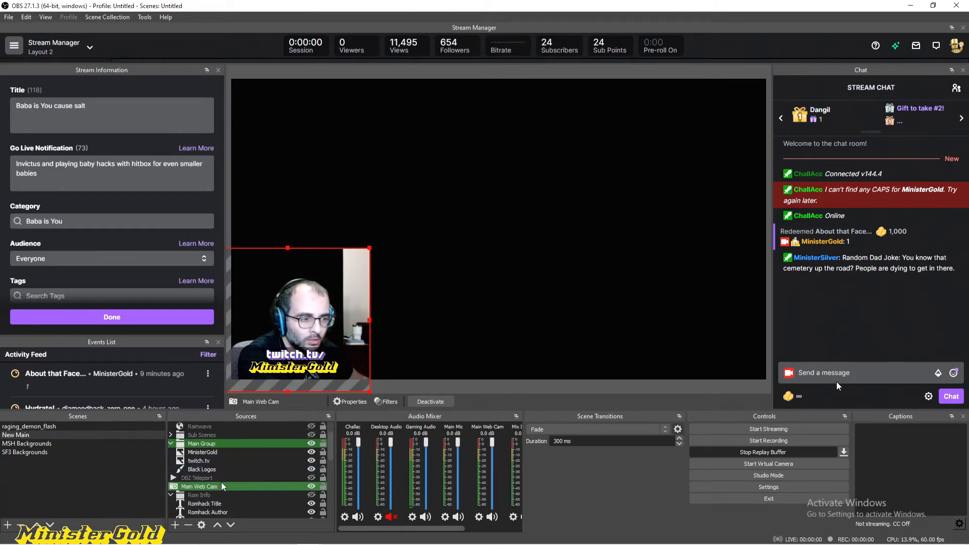
double_click(220, 488)
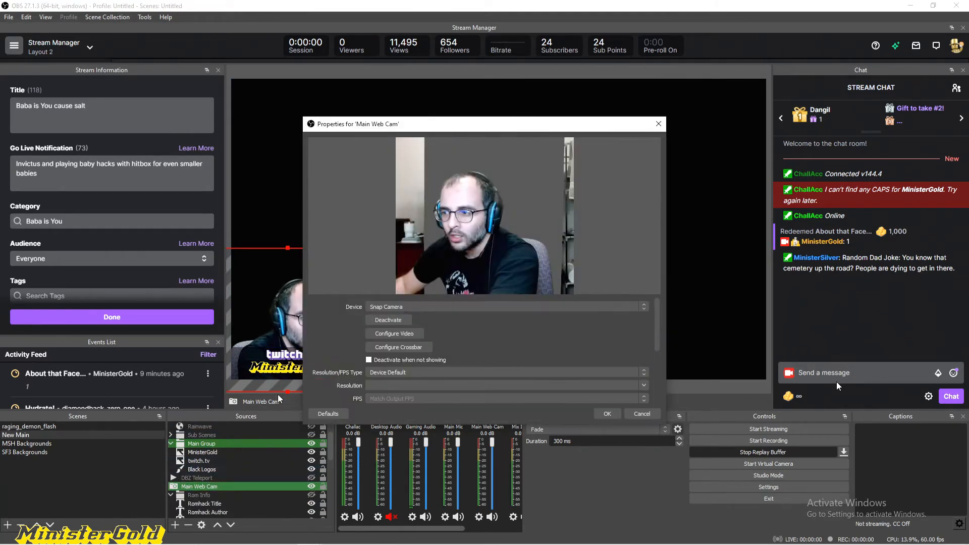
click(378, 307)
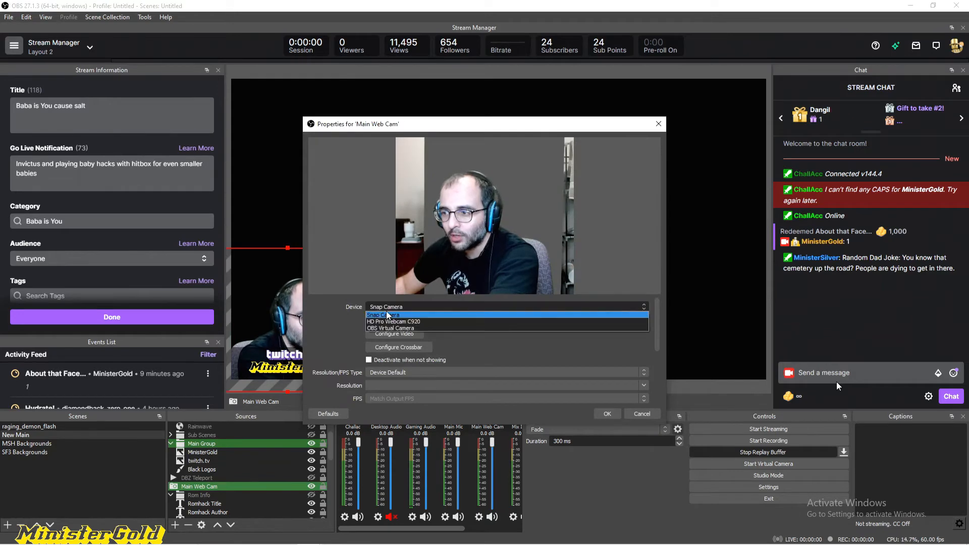
click(386, 315)
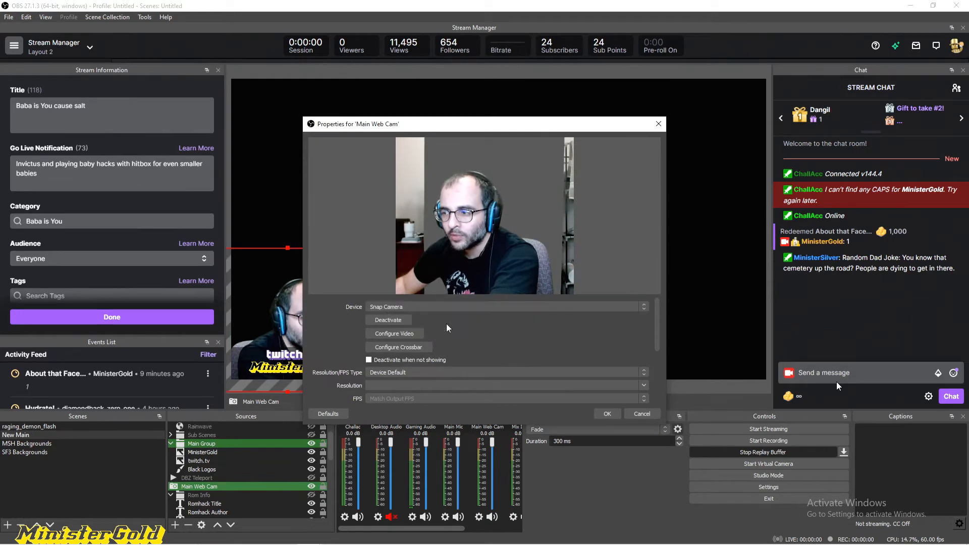
click(610, 414)
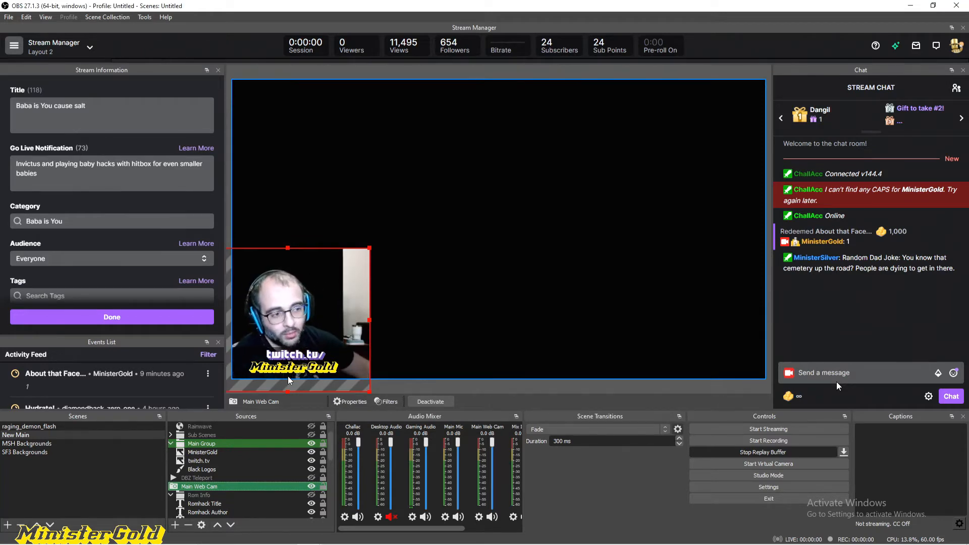
Switch to Mix It Up and open the command of the "About that Face..." channel point reward for editing.
key(alt)
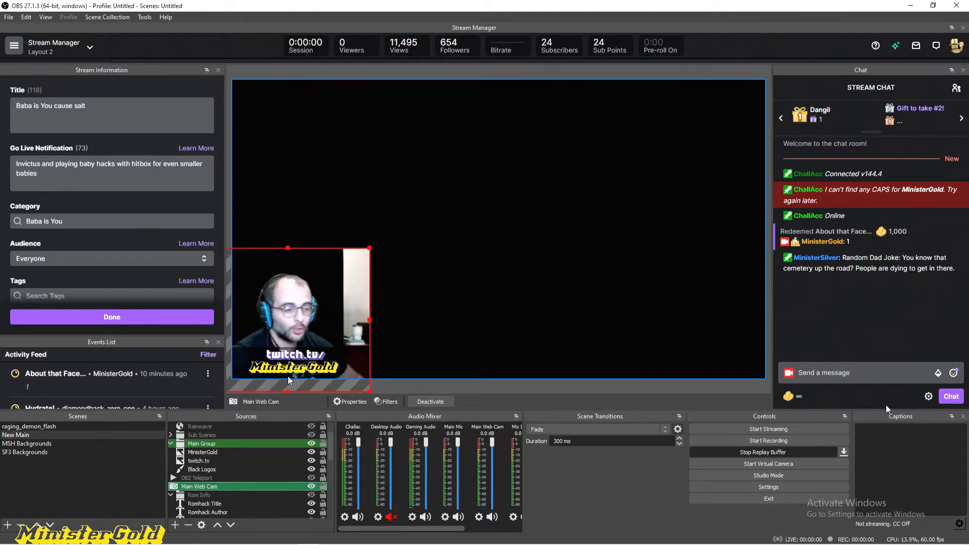
key(alt+Tab)
key(alt+Tab)
key(alt+Tab)
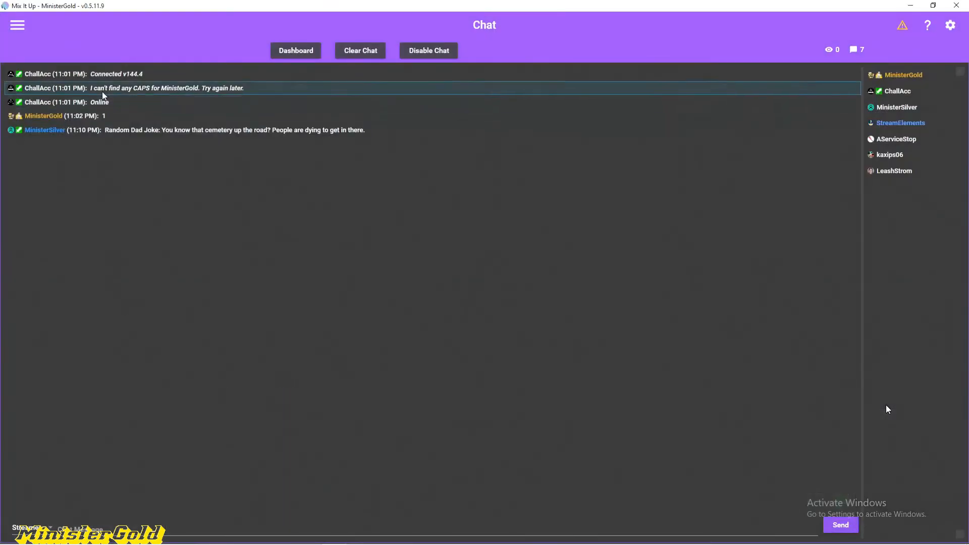
click(17, 24)
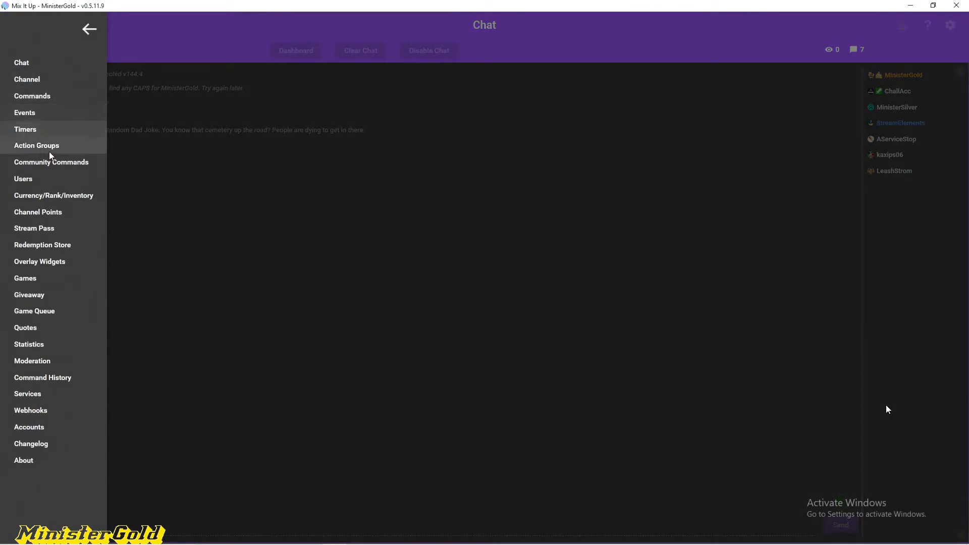
click(47, 213)
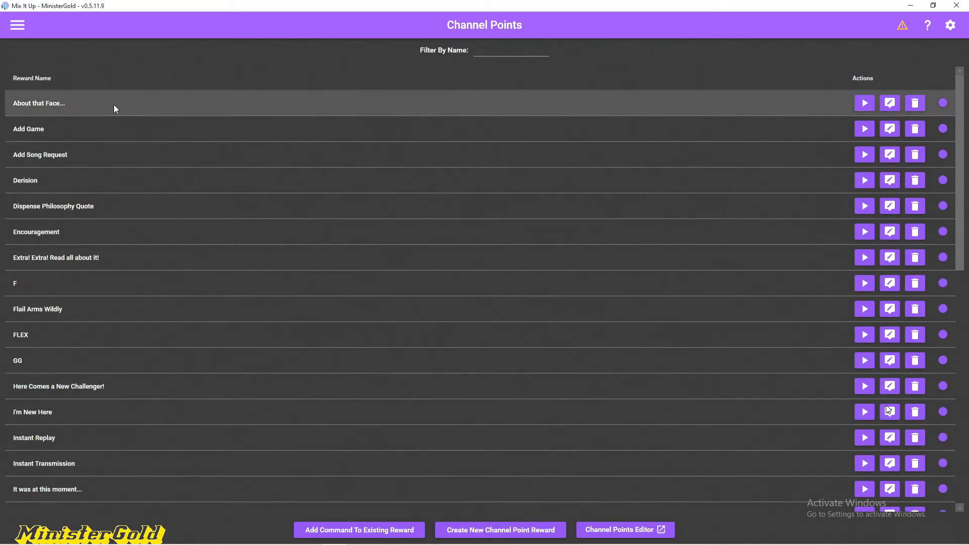
click(890, 106)
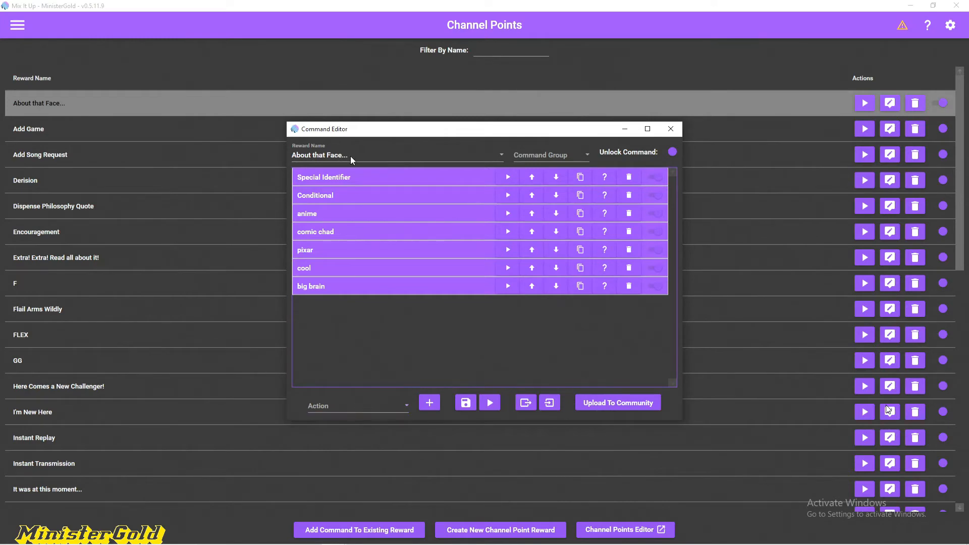
Expand the command's Special Identifier and Conditional actions and examine the identifier settings, the OR operator and the compare clauses.
click(381, 179)
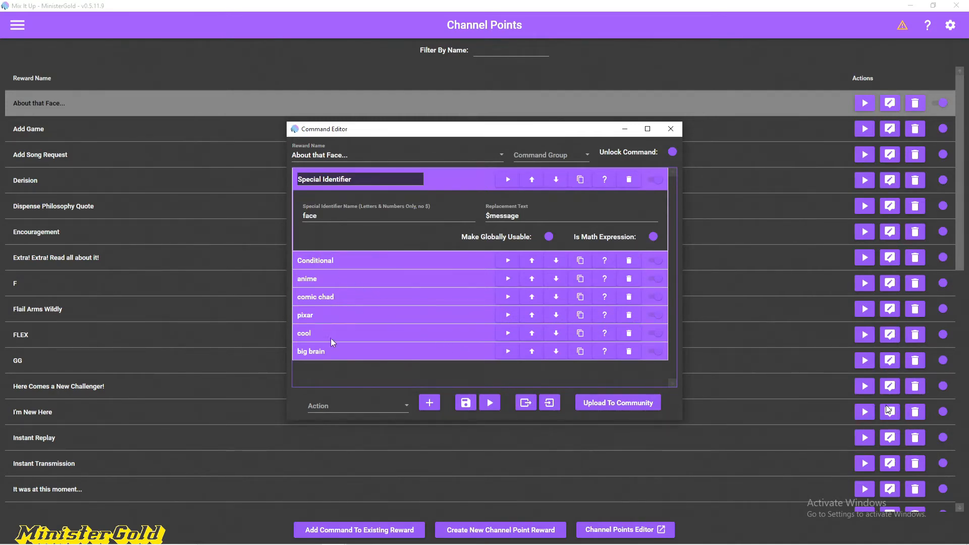
click(348, 260)
scroll(380, 280, down, 1)
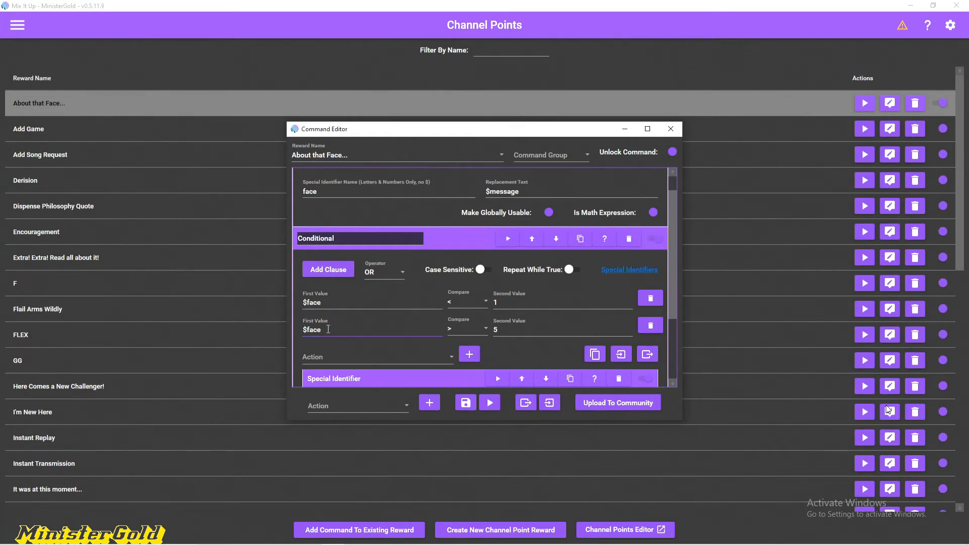
click(378, 273)
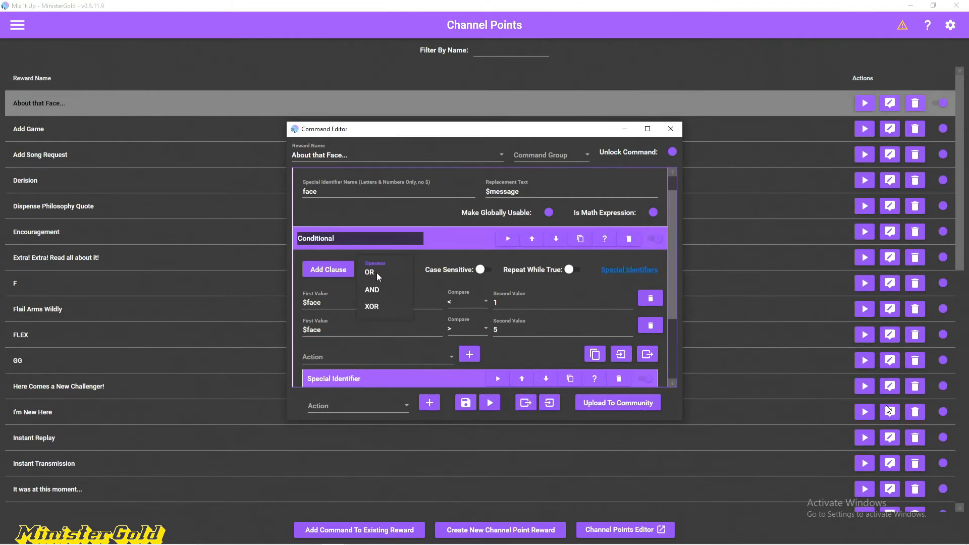
click(377, 273)
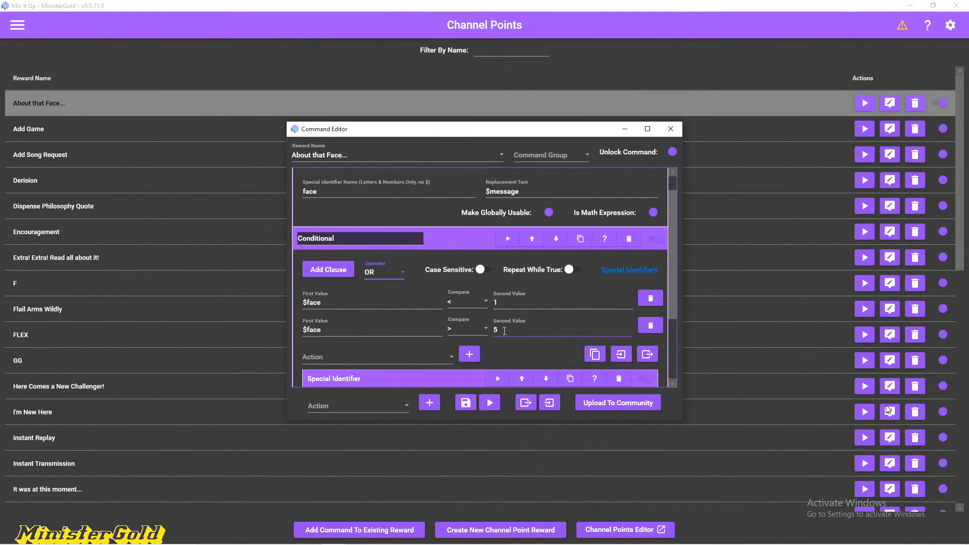
Expand the Special Identifier nested inside the Conditional and examine its name and replacement text.
scroll(393, 339, down, 2)
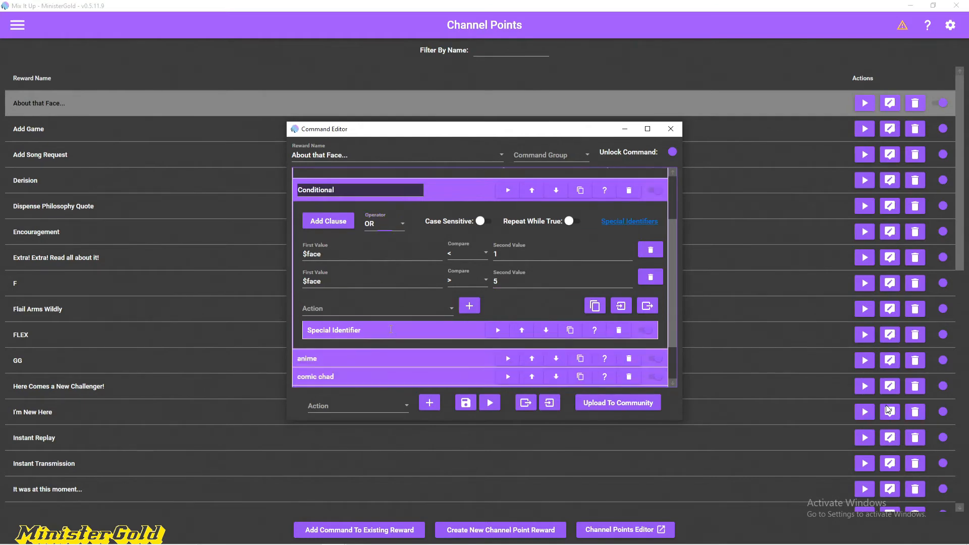
click(390, 331)
scroll(390, 330, down, 1)
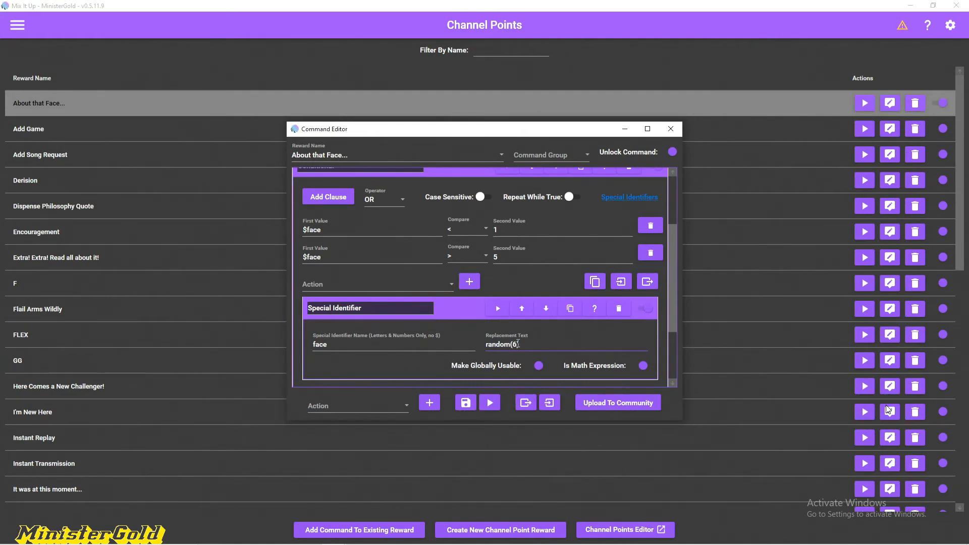
Finish the nested Special Identifier's replacement text as random(6), turn off Make Globally Usable for it and collapse the action.
text())
scroll(516, 322, up, 1)
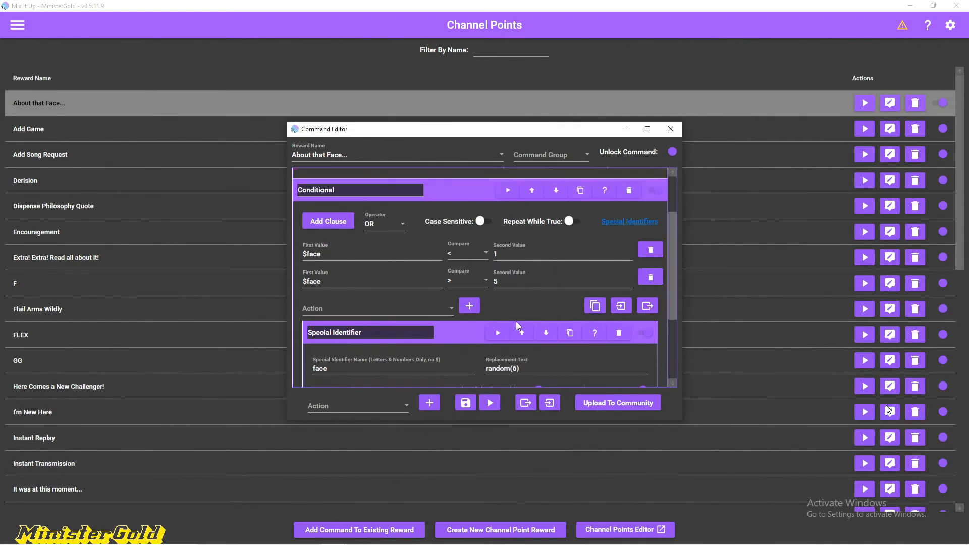
scroll(516, 321, up, 1)
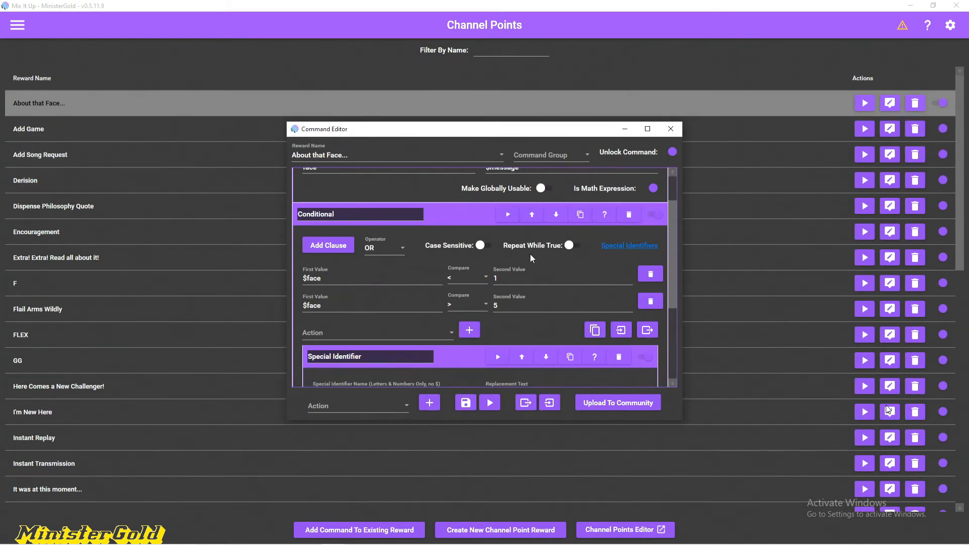
scroll(530, 253, down, 3)
click(539, 342)
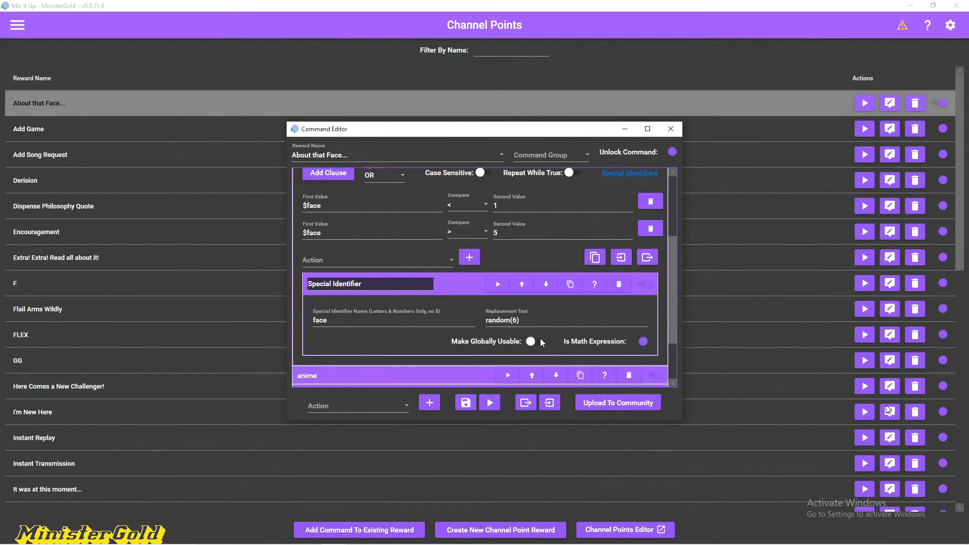
click(451, 290)
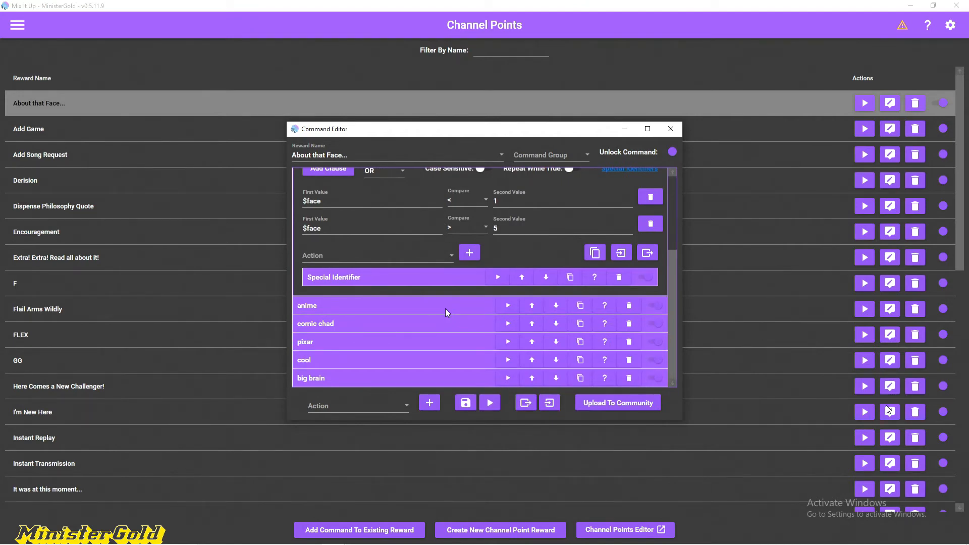
Expand the anime conditional with its first keyboard Input and Wait actions, and examine the clause, key settings and wait duration.
click(445, 308)
scroll(446, 298, down, 3)
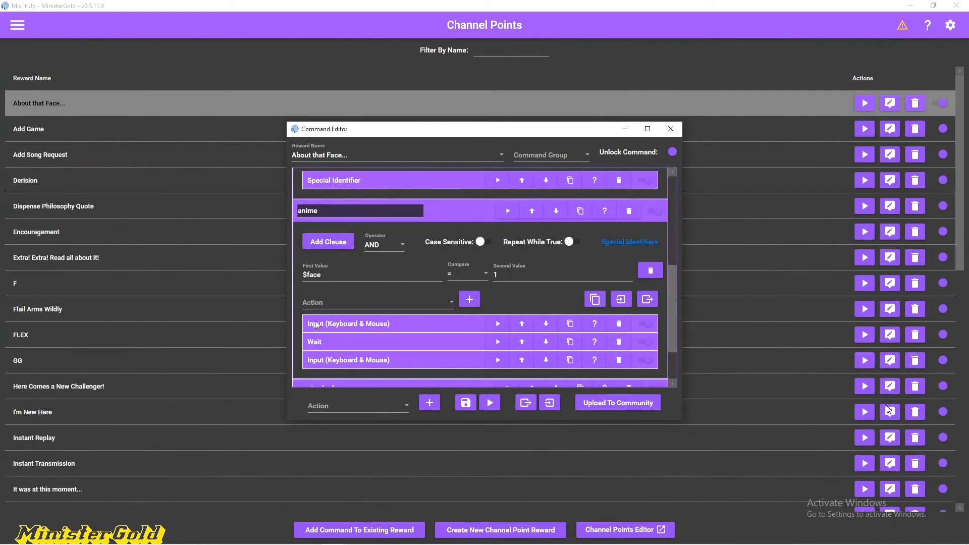
click(398, 321)
scroll(399, 321, down, 2)
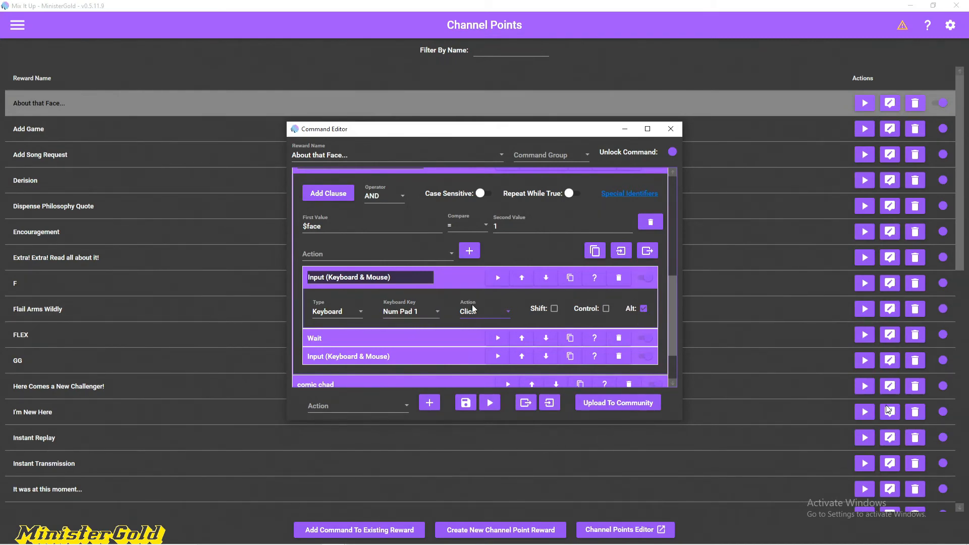
click(427, 339)
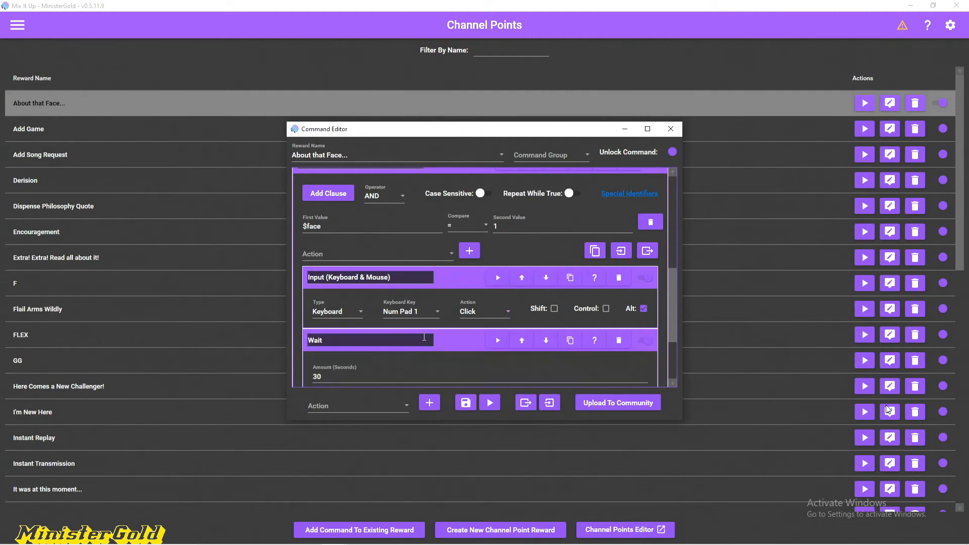
scroll(415, 324, down, 2)
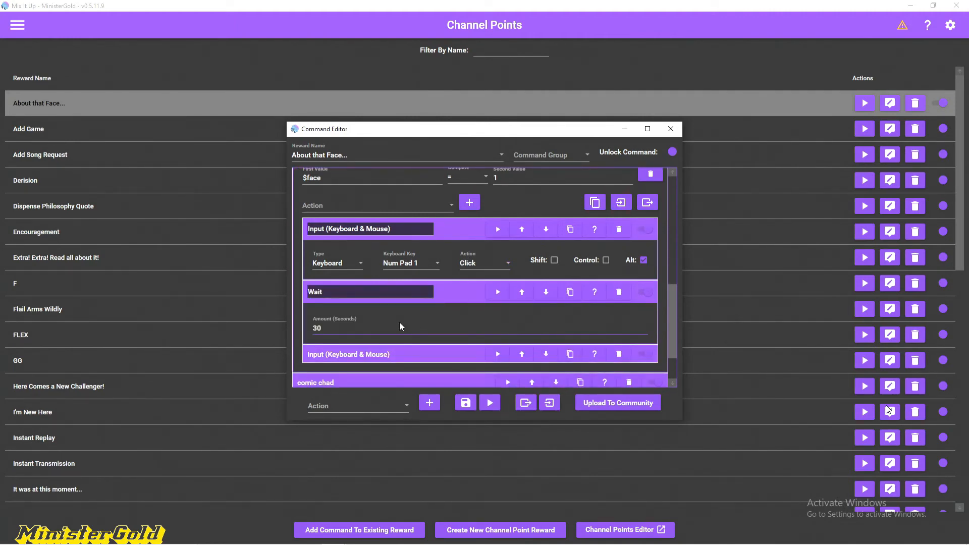
Examine the key settings of the anime conditional's second keyboard Input, and collapse its nested actions and the conditional.
click(392, 355)
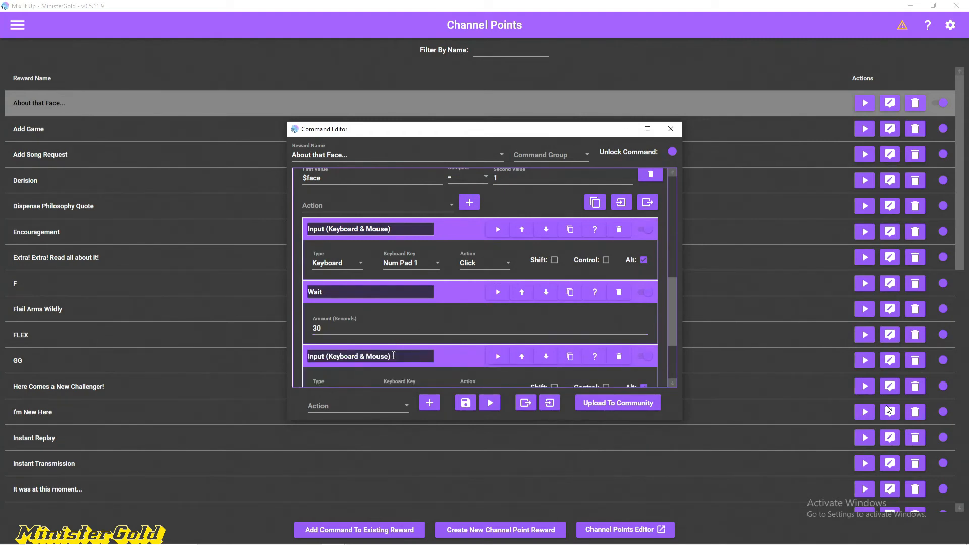
scroll(395, 310, down, 2)
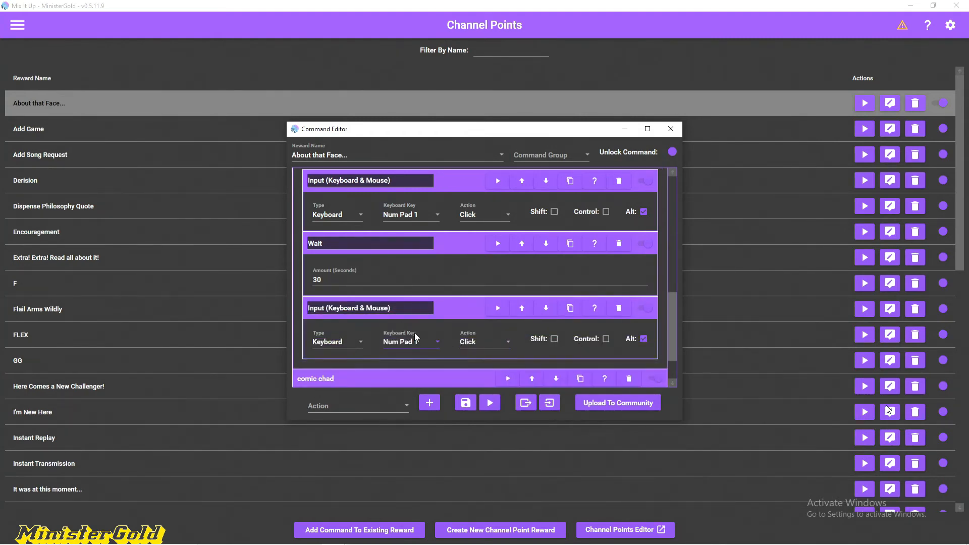
scroll(417, 337, up, 2)
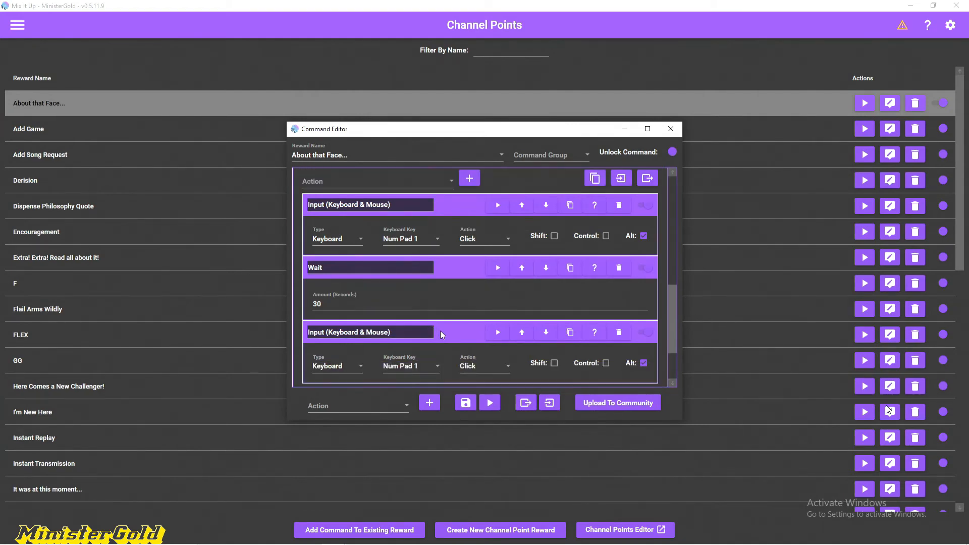
click(442, 335)
click(447, 272)
click(447, 222)
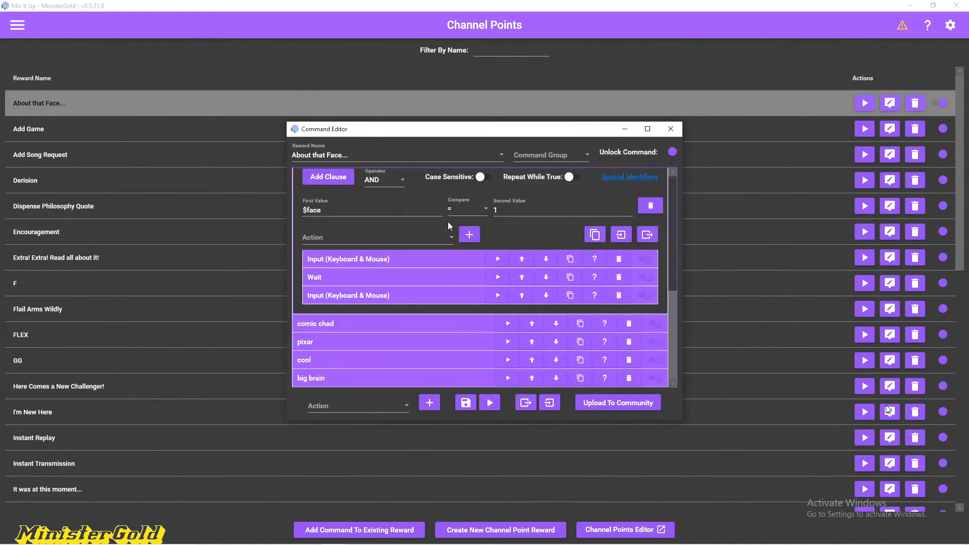
scroll(444, 224, up, 2)
click(453, 198)
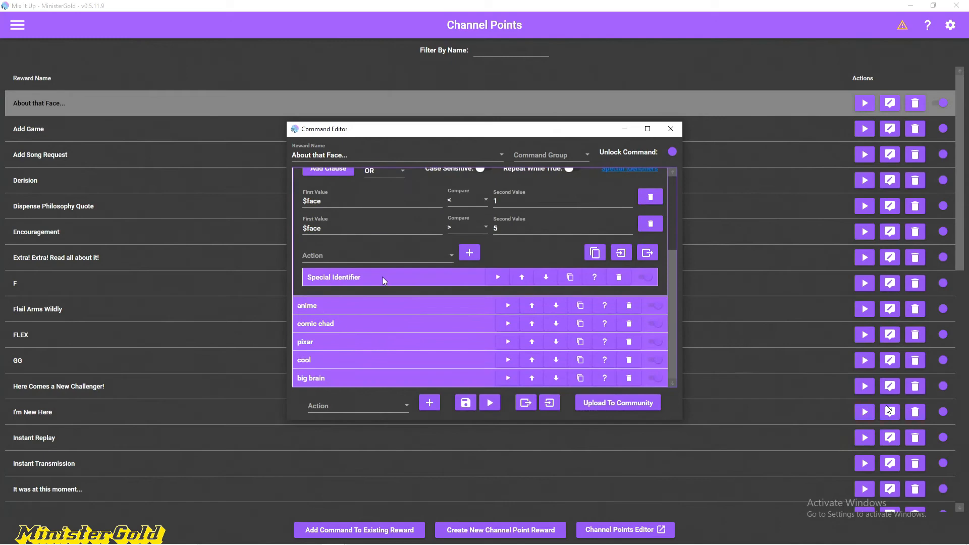
Expand the comic chad and pixar conditionals in turn, examine each one's $face clause and nested actions, and collapse both.
click(352, 325)
scroll(334, 275, down, 1)
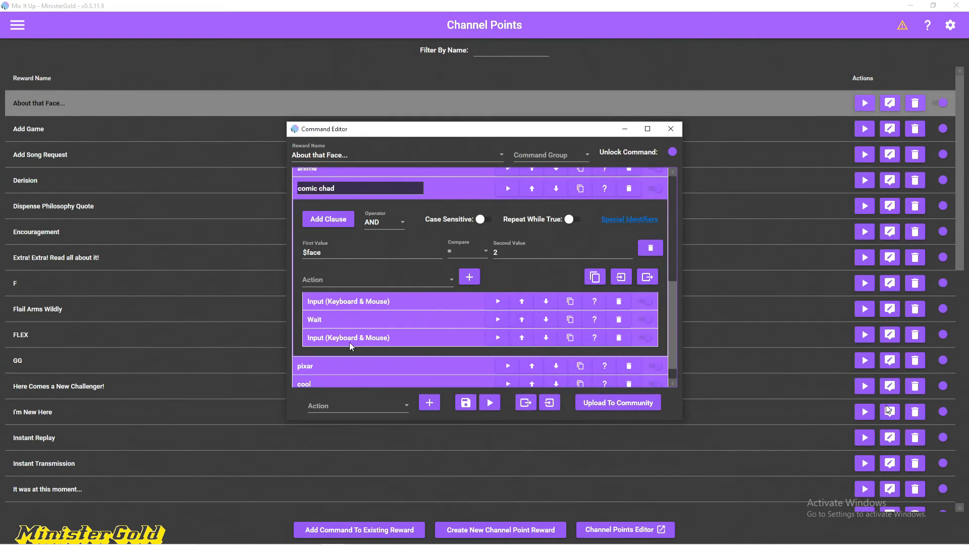
scroll(468, 347, up, 1)
click(444, 214)
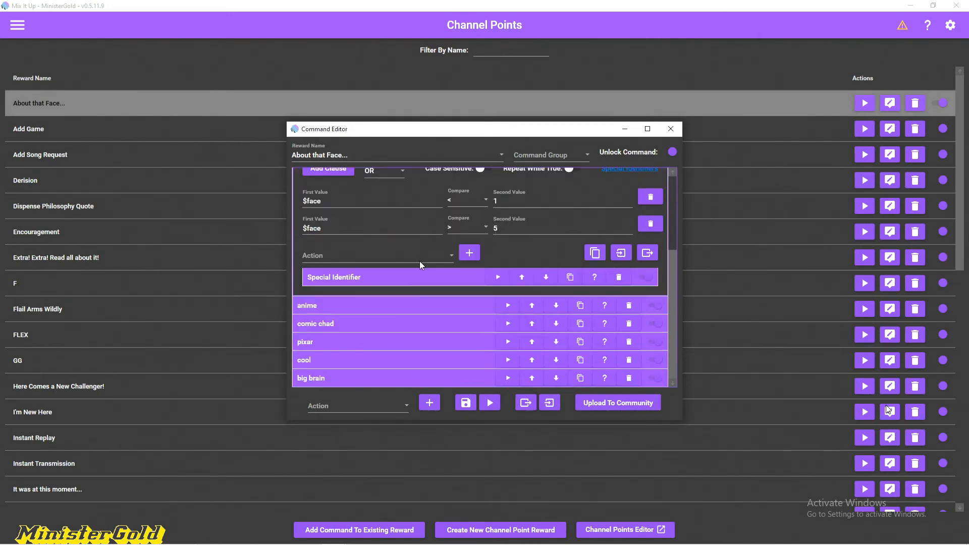
click(376, 343)
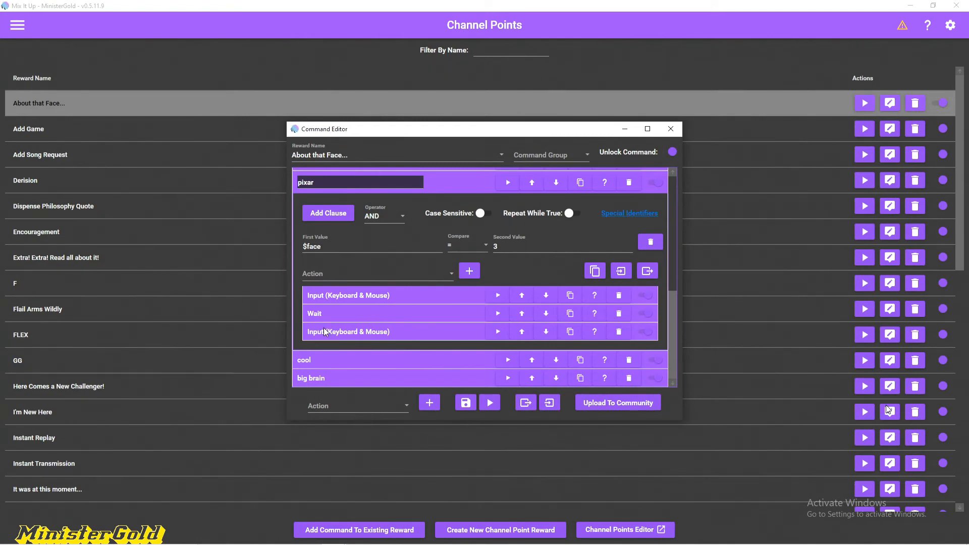
click(434, 188)
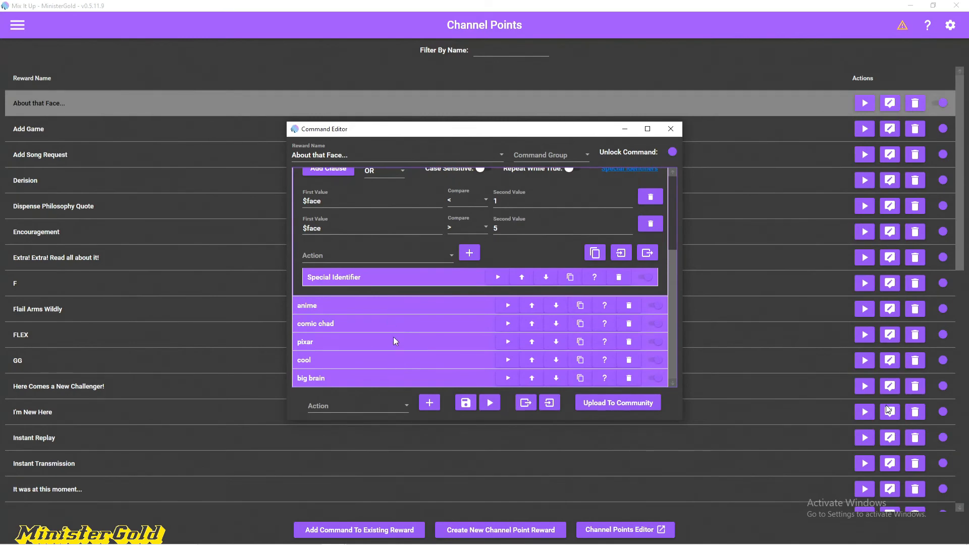
Collapse the Conditional and the first Special Identifier, and save the "About that Face..." command.
scroll(393, 338, up, 2)
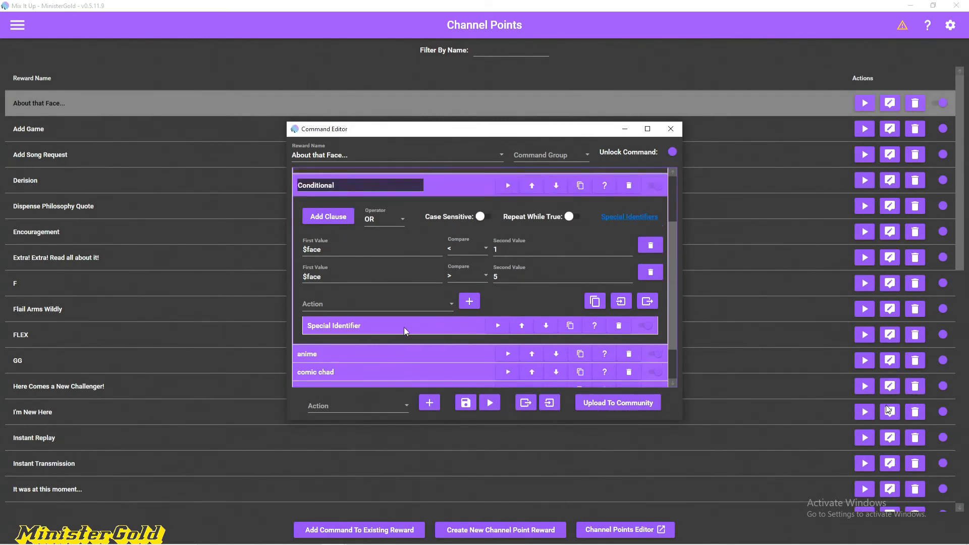
click(443, 190)
click(457, 182)
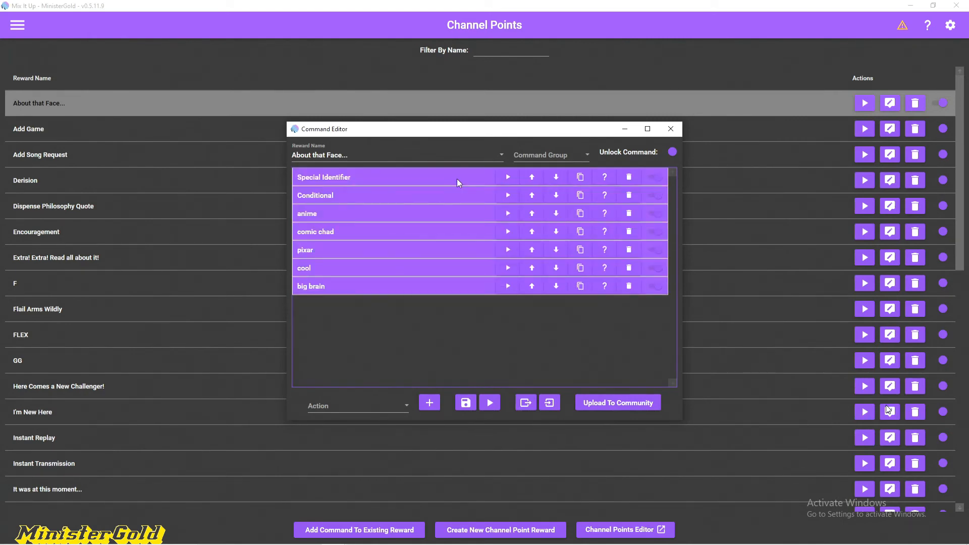
click(465, 402)
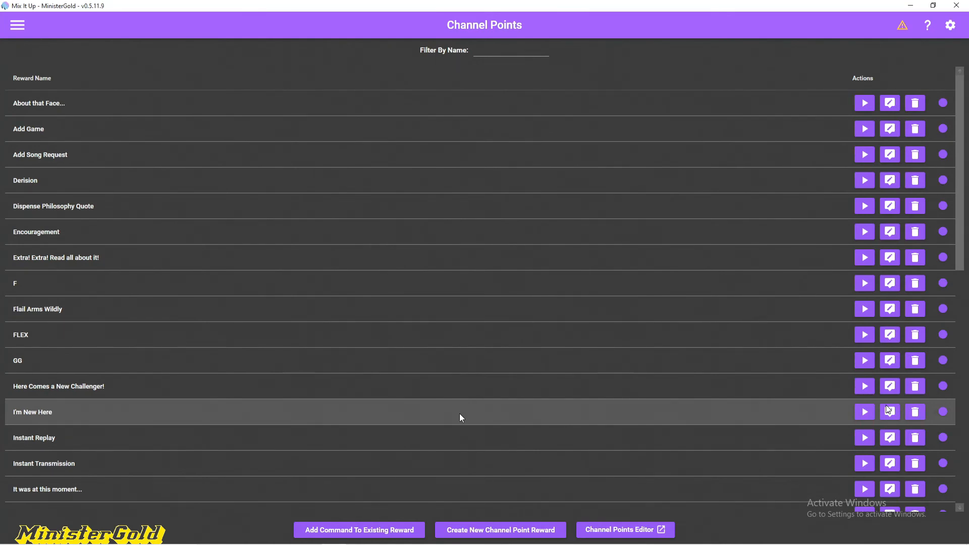
Switch to the web browser and open Twitch in a new tab.
key(alt+Tab)
key(alt+Tab)
key(alt+Tab)
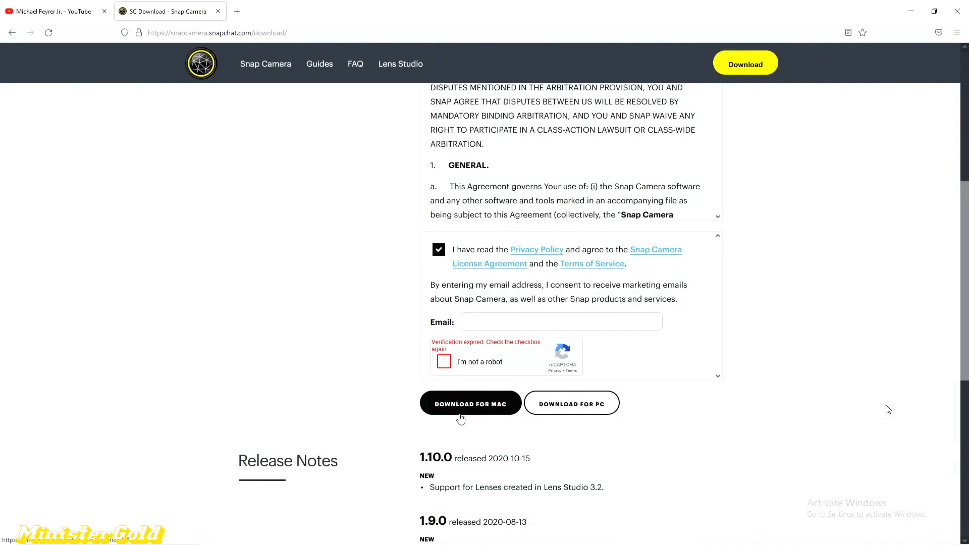
key(ctrl+t)
text(twit)
key(Return)
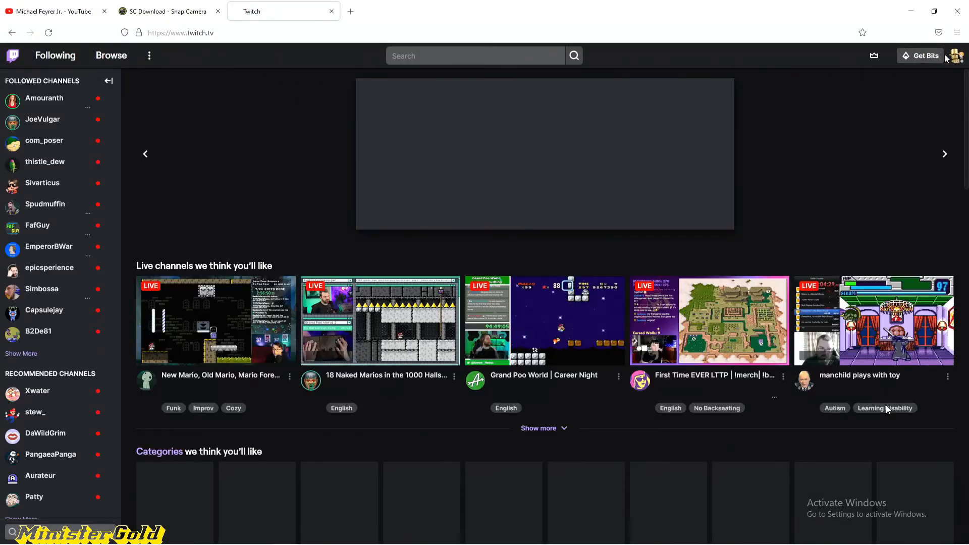
Go to the Creator Dashboard's Channel Points settings and open Manage Rewards & Challenges.
click(957, 55)
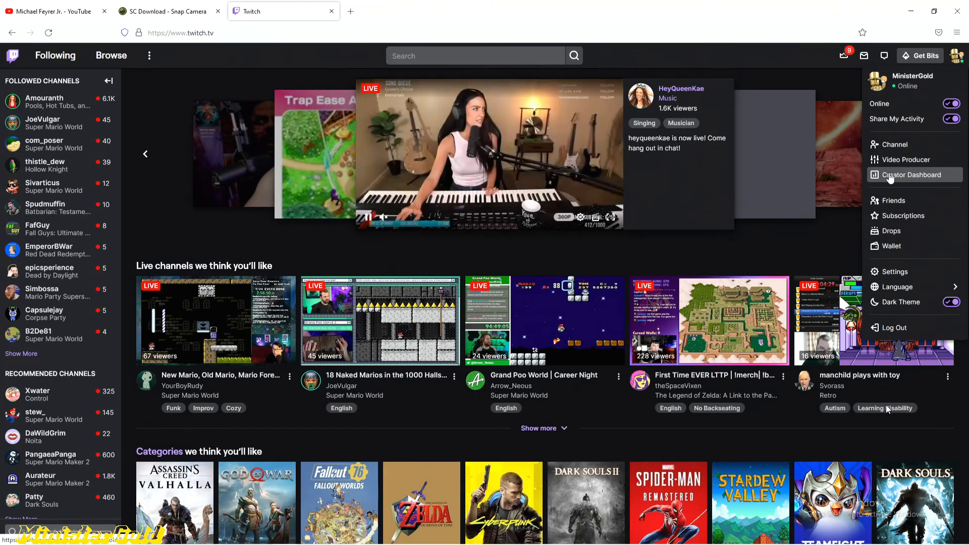
click(892, 175)
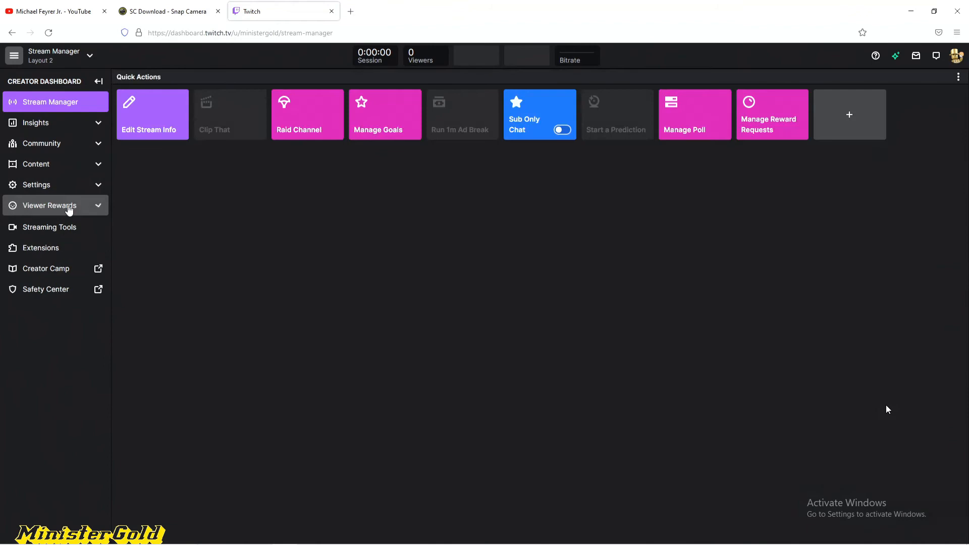
click(69, 207)
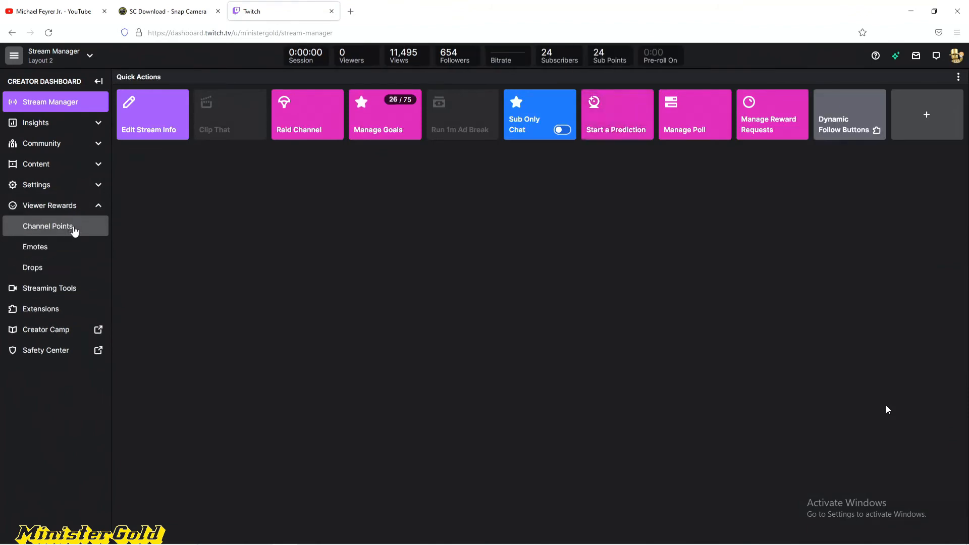
click(69, 229)
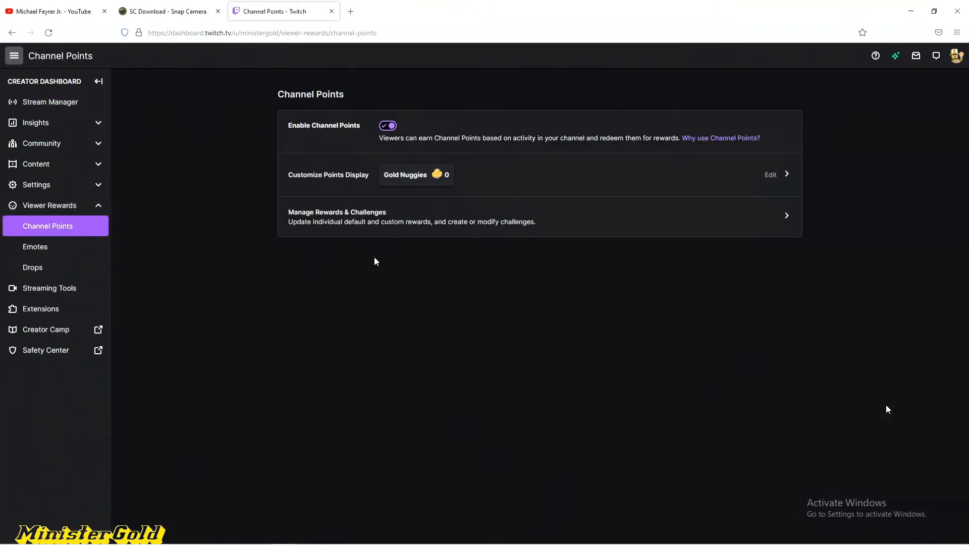
click(381, 232)
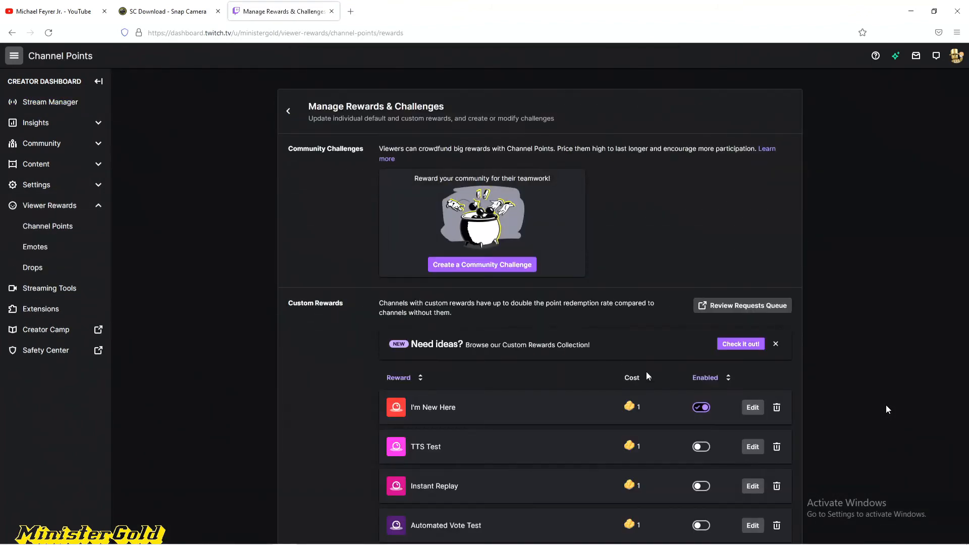
Find the "About that Face..." reward in the custom rewards list and open it for editing.
scroll(645, 379, down, 7)
scroll(634, 362, down, 15)
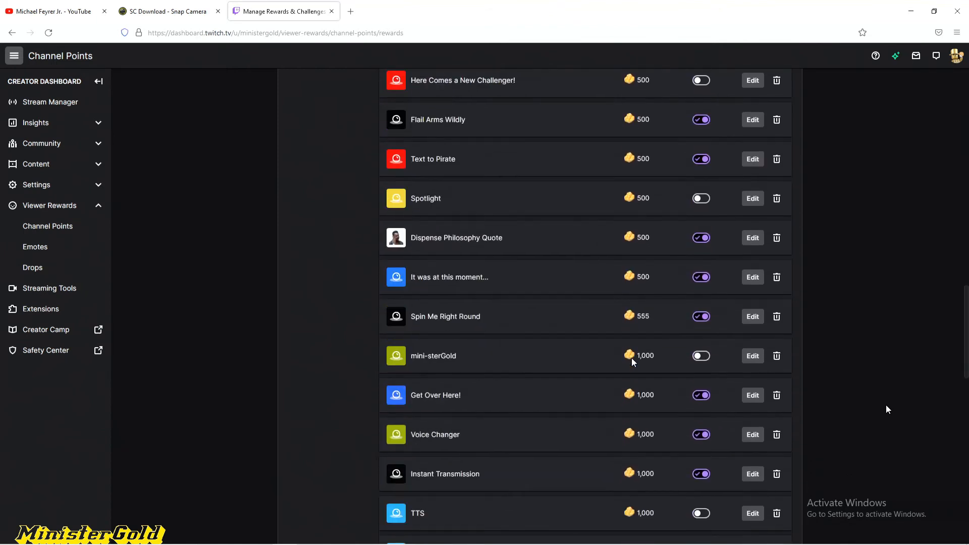
scroll(461, 406, down, 4)
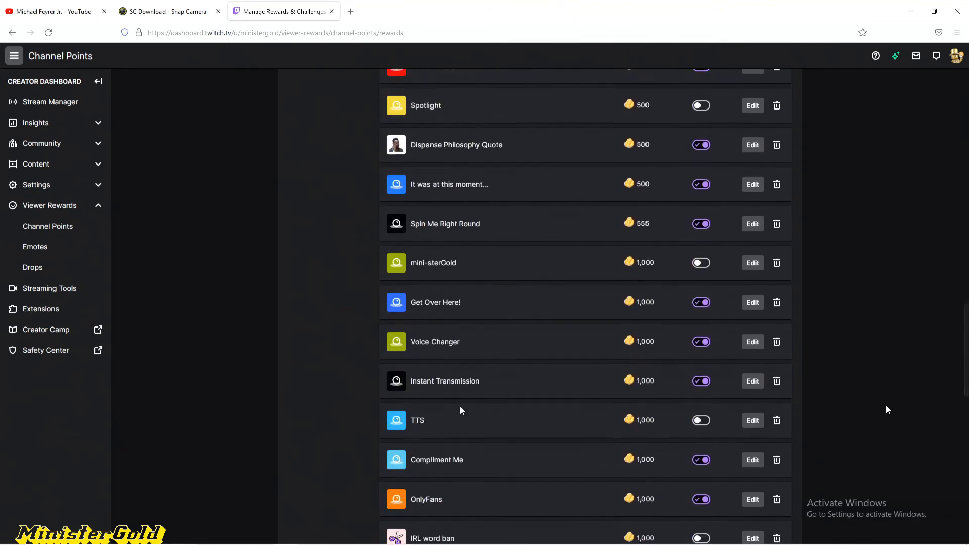
scroll(461, 407, down, 1)
scroll(461, 402, down, 3)
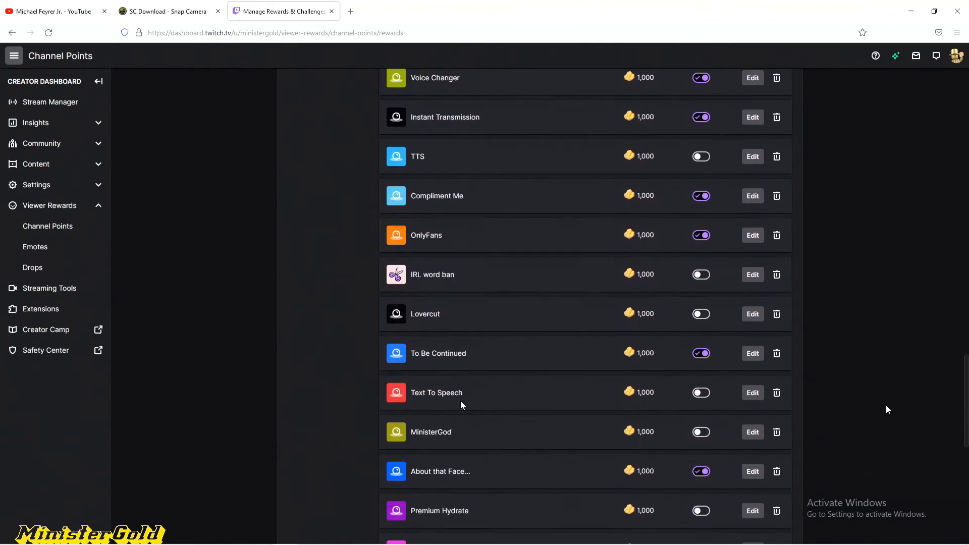
click(752, 441)
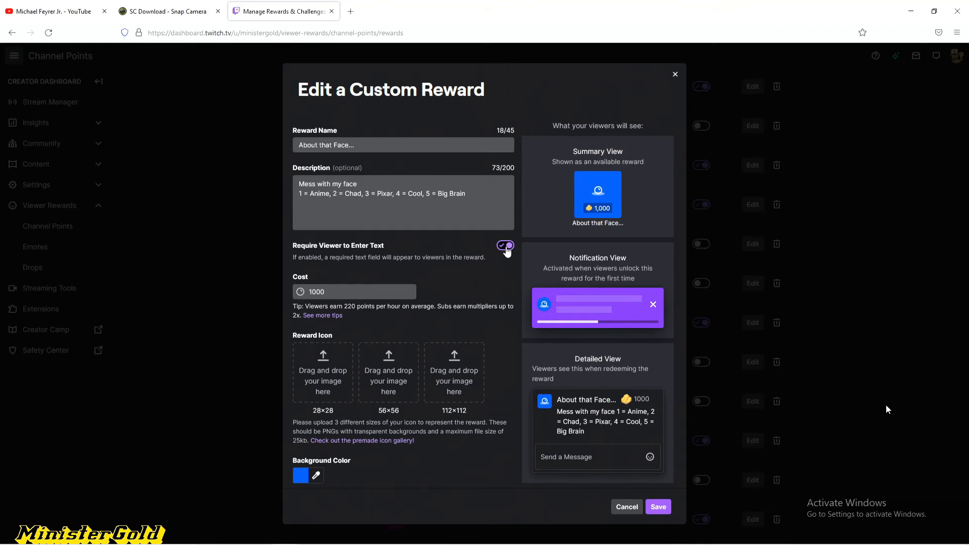
Review the reward's description, enable Cooldown & Limits with a 5-minute redemption cooldown and save the reward.
click(303, 198)
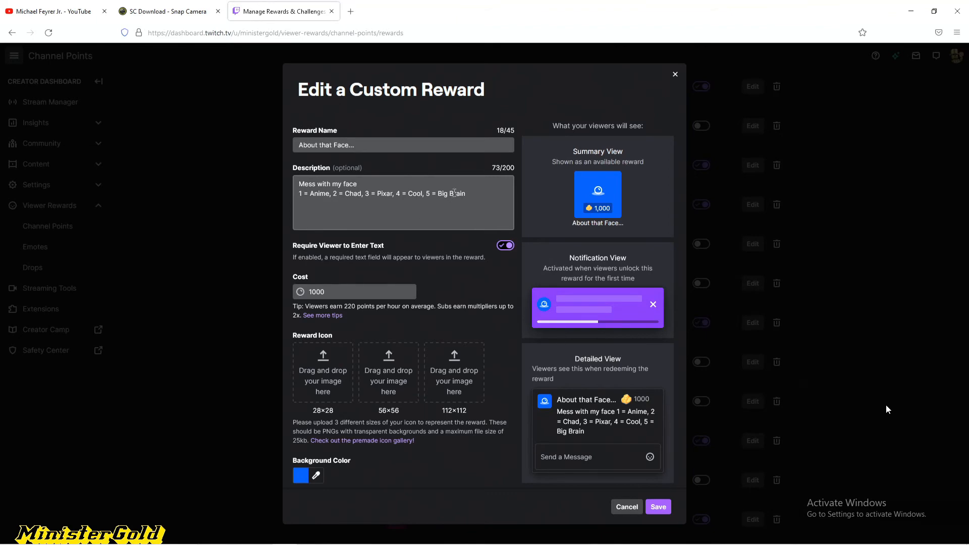
scroll(480, 291, down, 4)
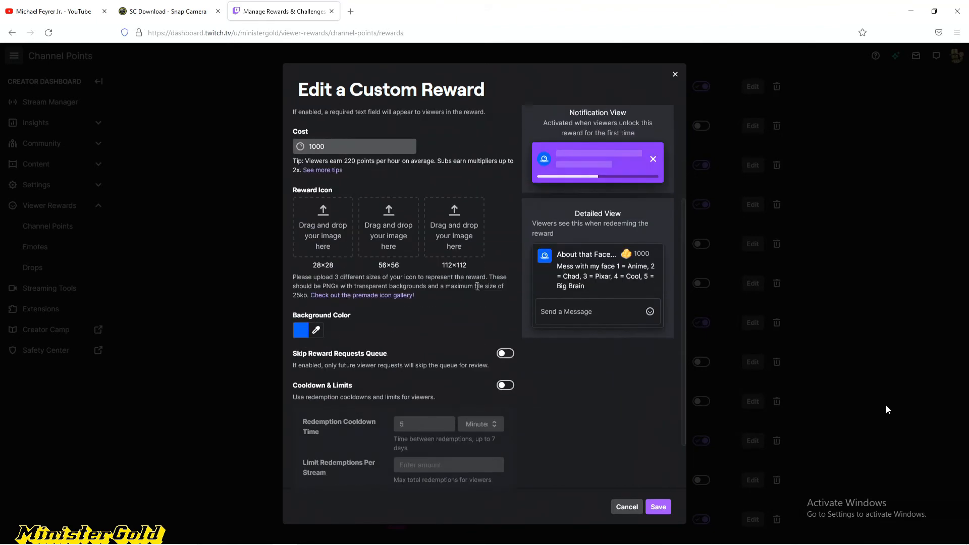
click(507, 320)
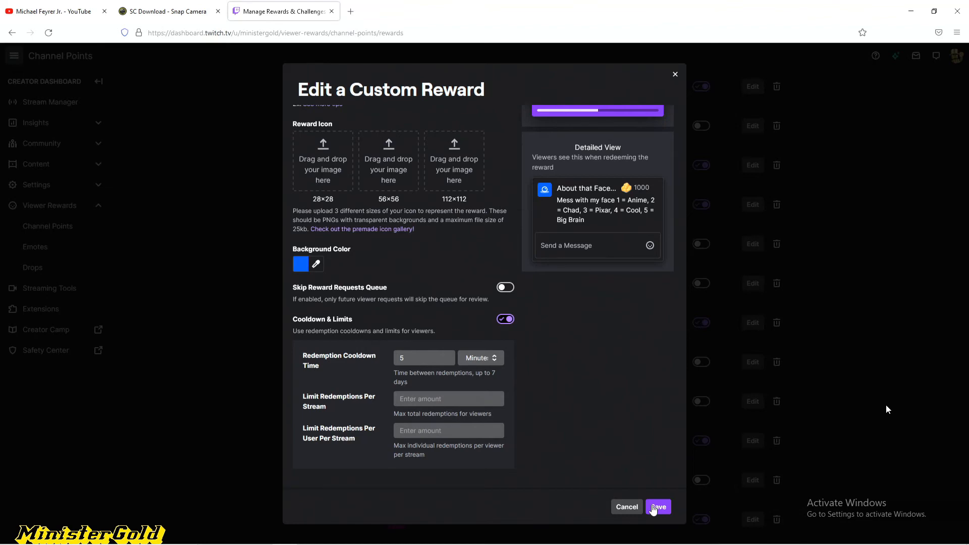
click(652, 507)
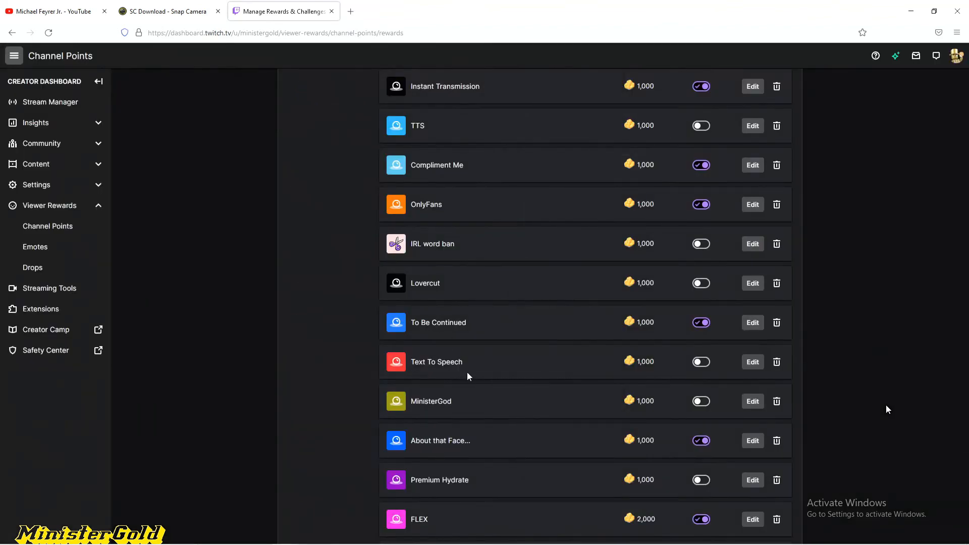
Switch to OBS and redeem the "About that Face..." channel point reward in stream chat with the message "hi".
key(alt+Tab)
key(Tab)
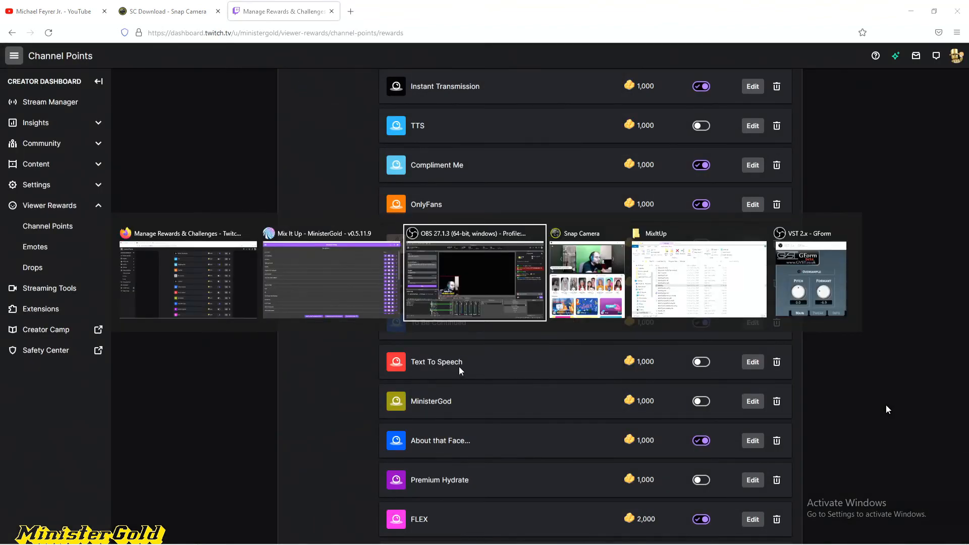
key(alt+shift+Tab)
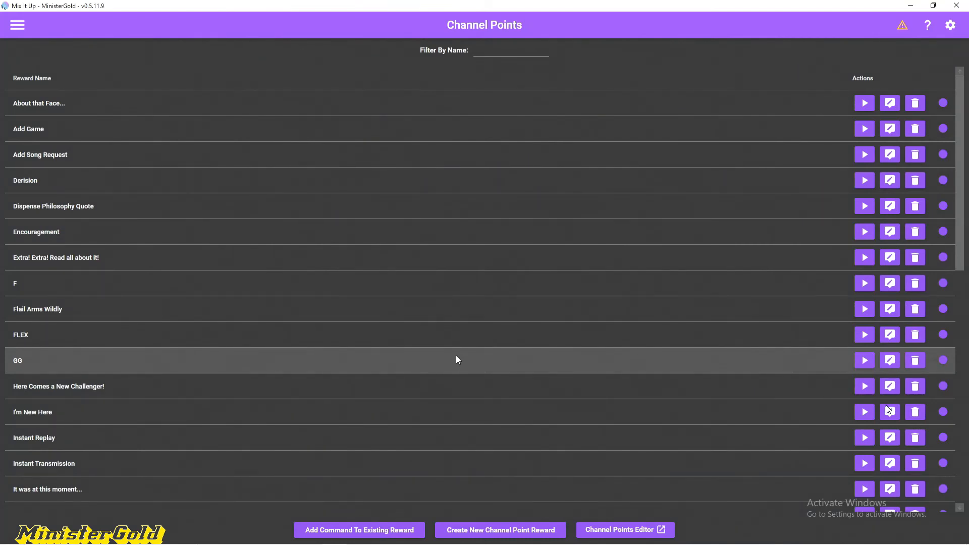
key(alt+Tab)
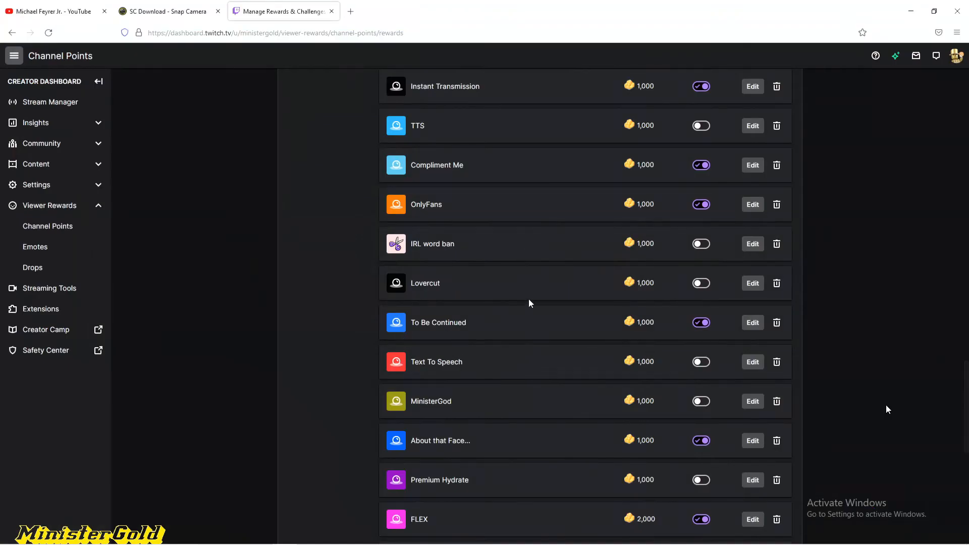
key(alt+Tab)
key(Tab)
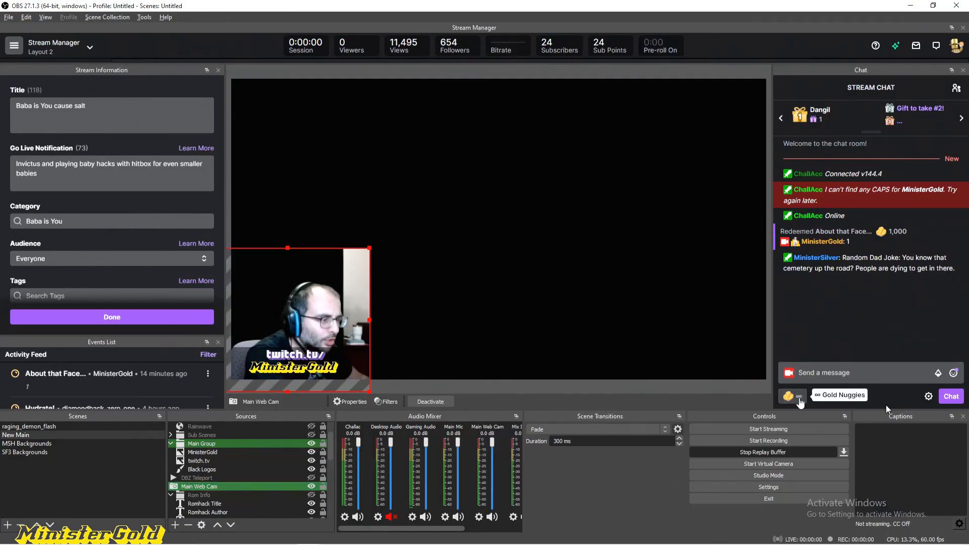
click(797, 398)
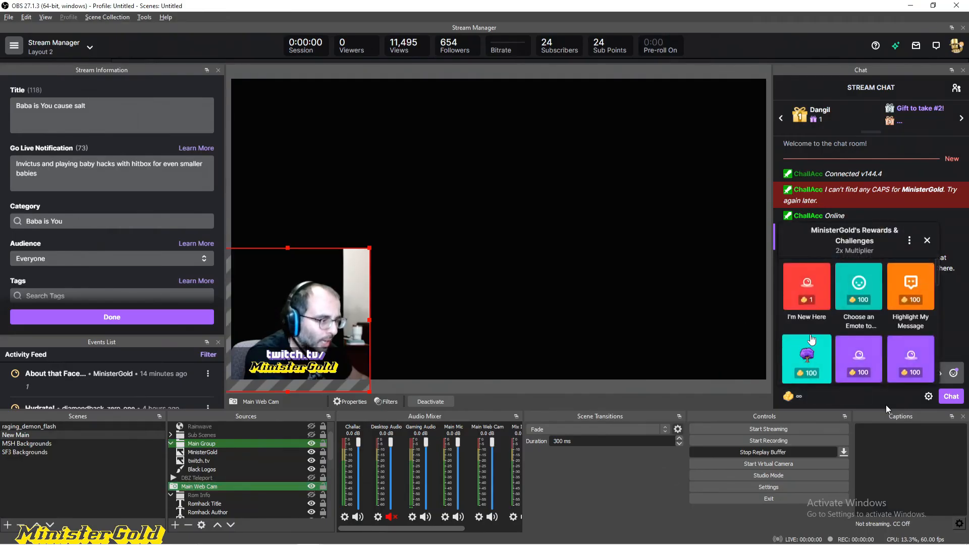
scroll(811, 339, down, 5)
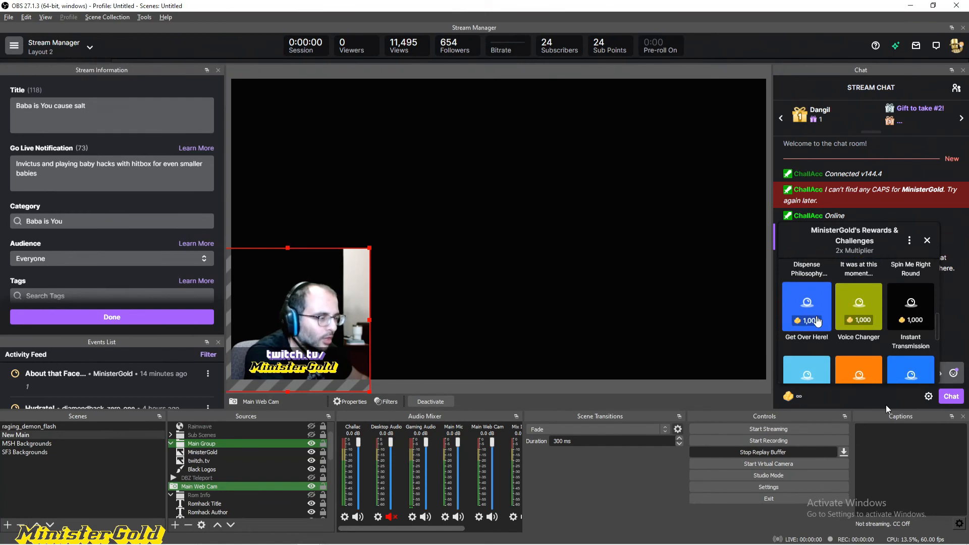
scroll(818, 322, down, 5)
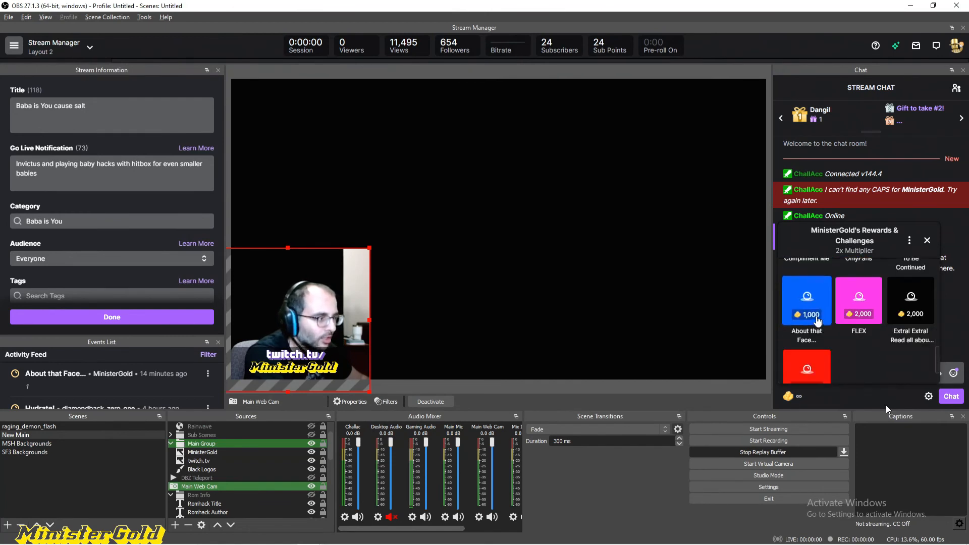
click(817, 322)
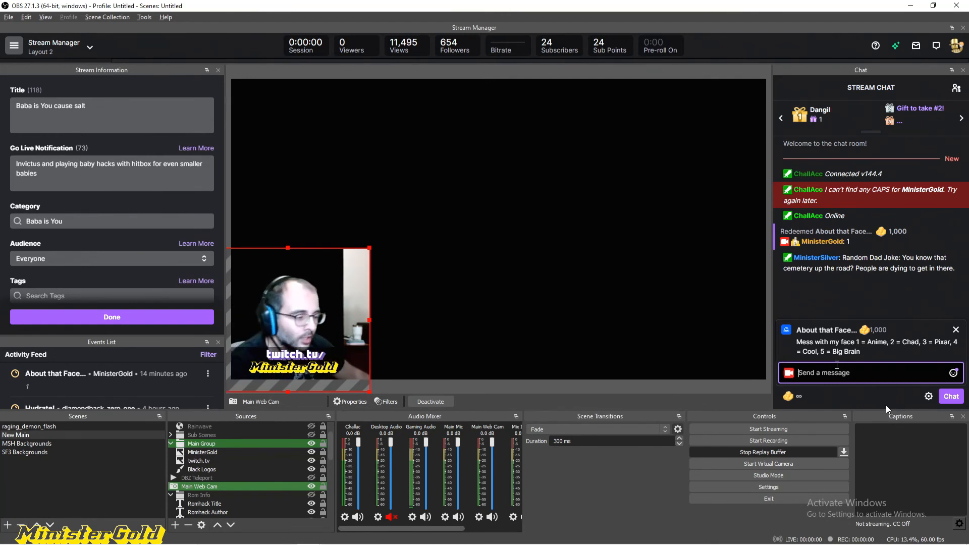
text(hi)
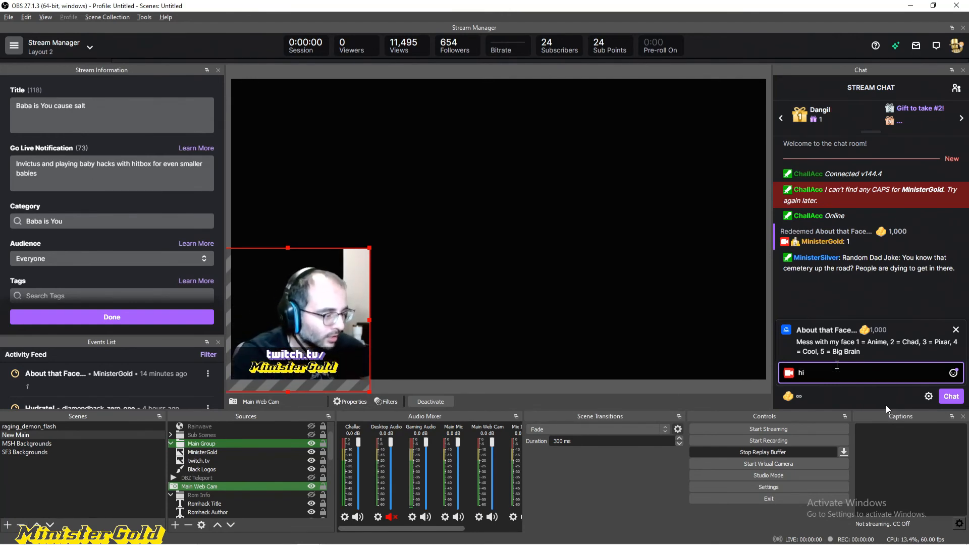
key(Return)
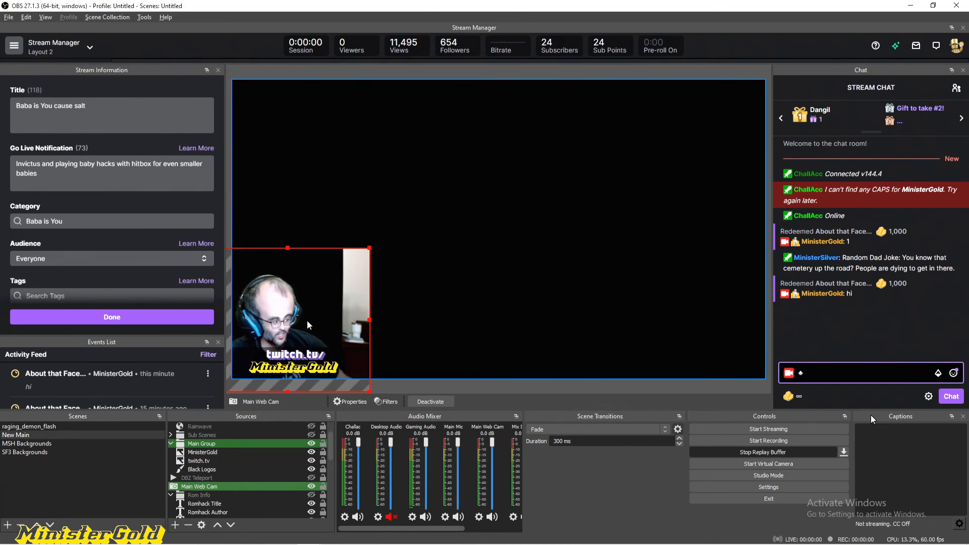
Clear the stray characters from the chat message and select the "About that Face..." reward for another redemption.
text(♣)
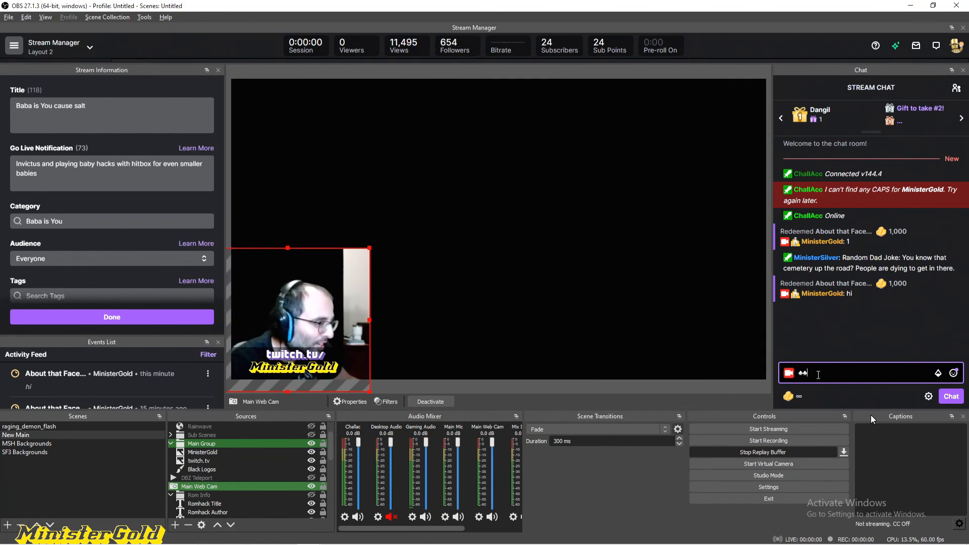
double_click(818, 375)
key(BackSpace)
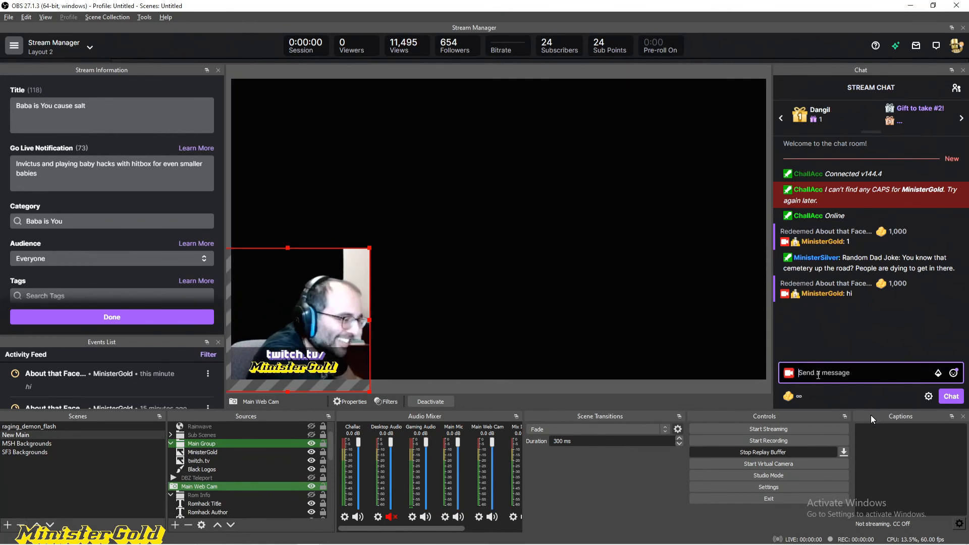
click(788, 396)
scroll(836, 338, down, 3)
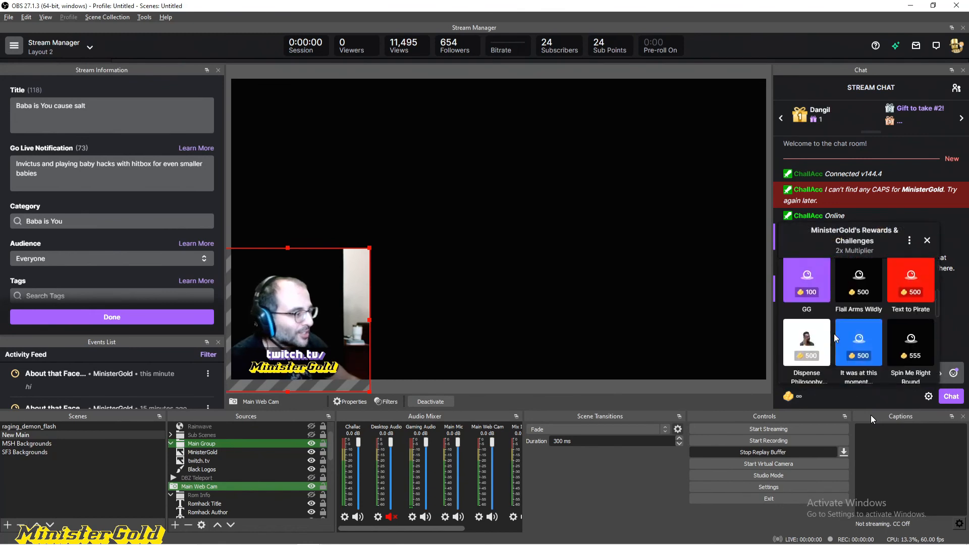
scroll(835, 338, down, 5)
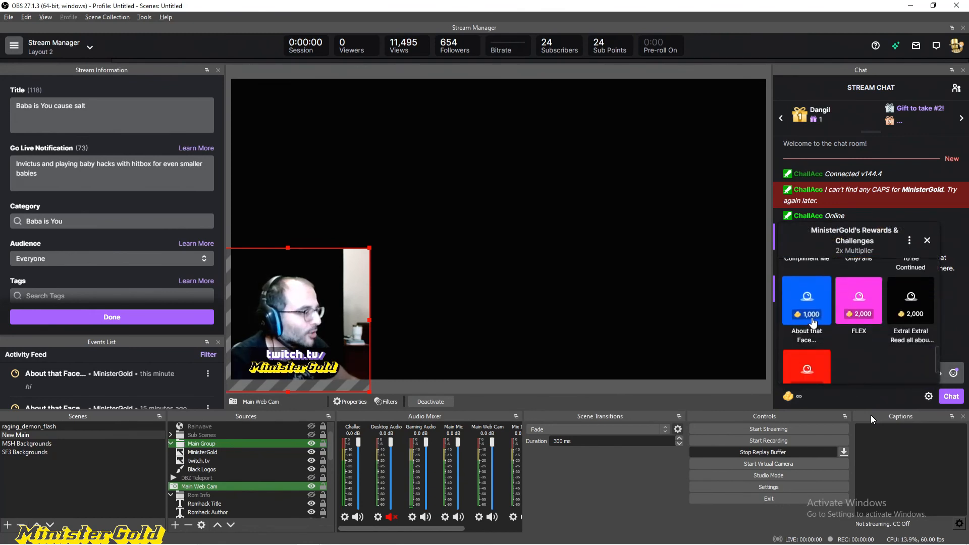
click(812, 322)
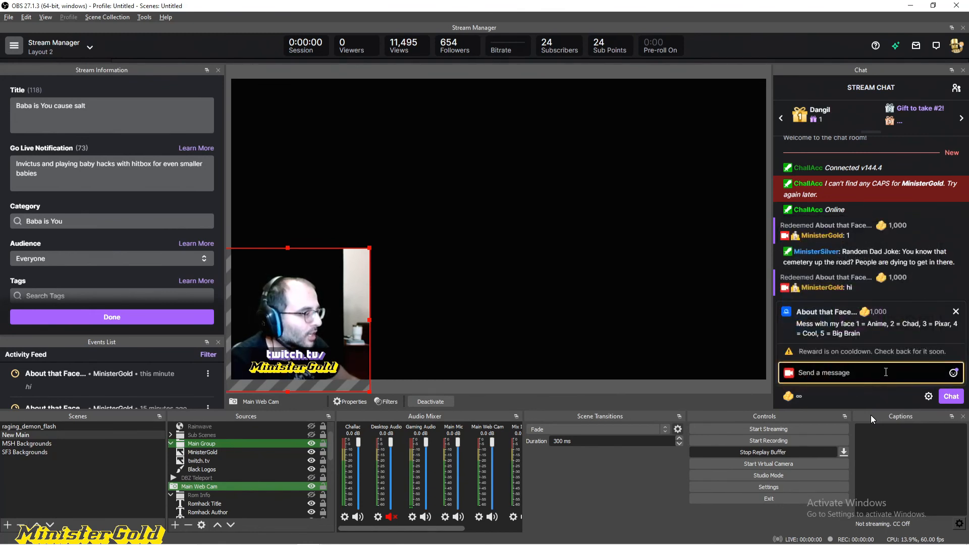
Switch to the Twitch dashboard in the browser, turn off Cooldown & Limits for the "About that Face..." reward and save it.
key(alt+Tab)
key(alt+Tab)
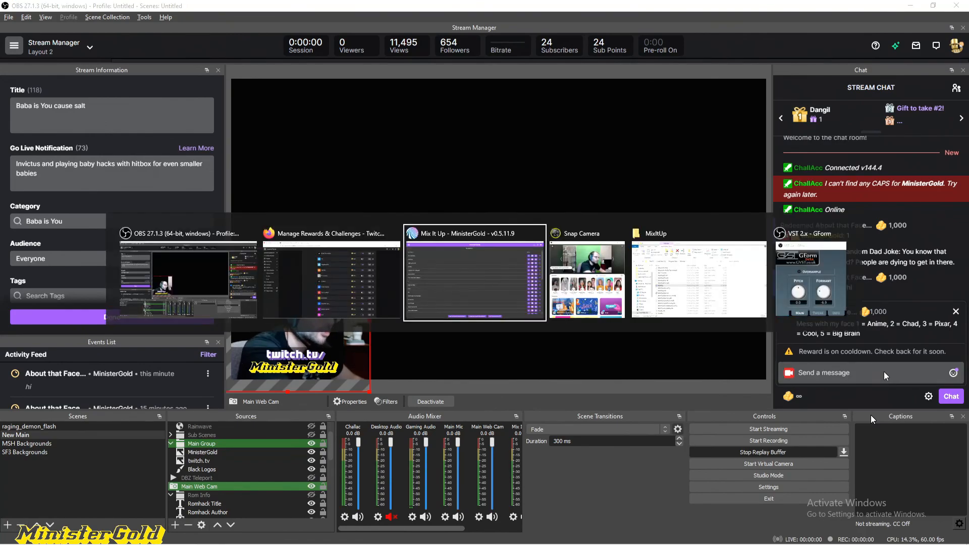
key(alt+Tab)
key(alt+shift+Tab)
key(alt+shift+Tab)
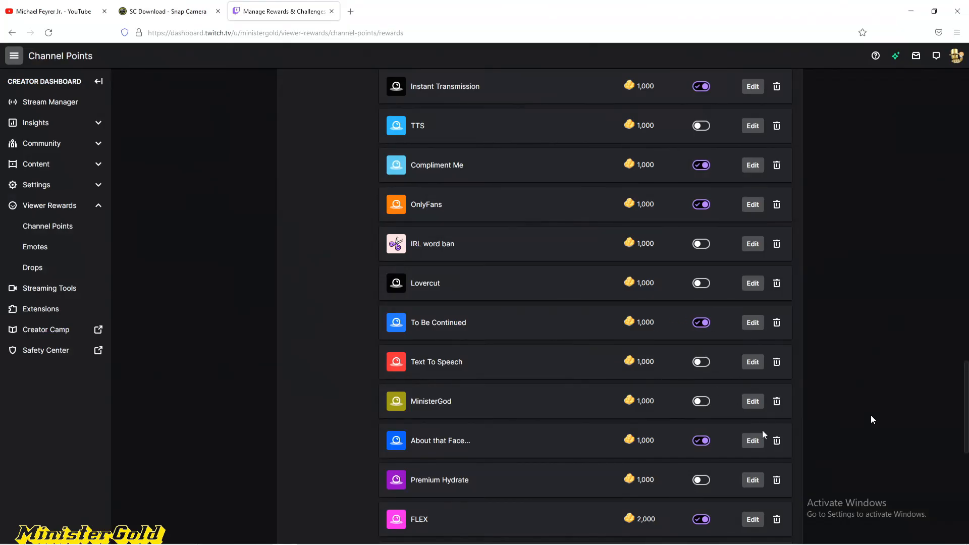
click(752, 440)
scroll(452, 353, down, 5)
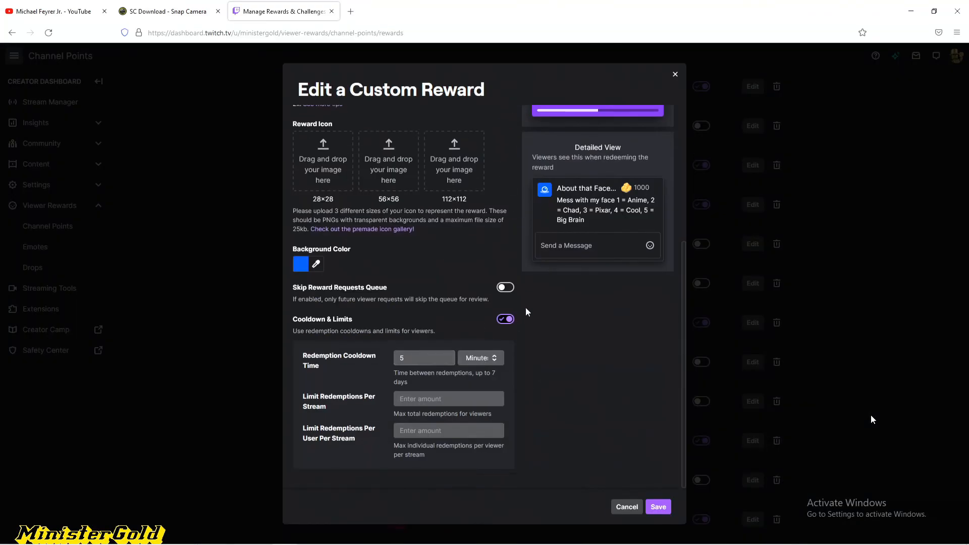
click(506, 319)
click(661, 508)
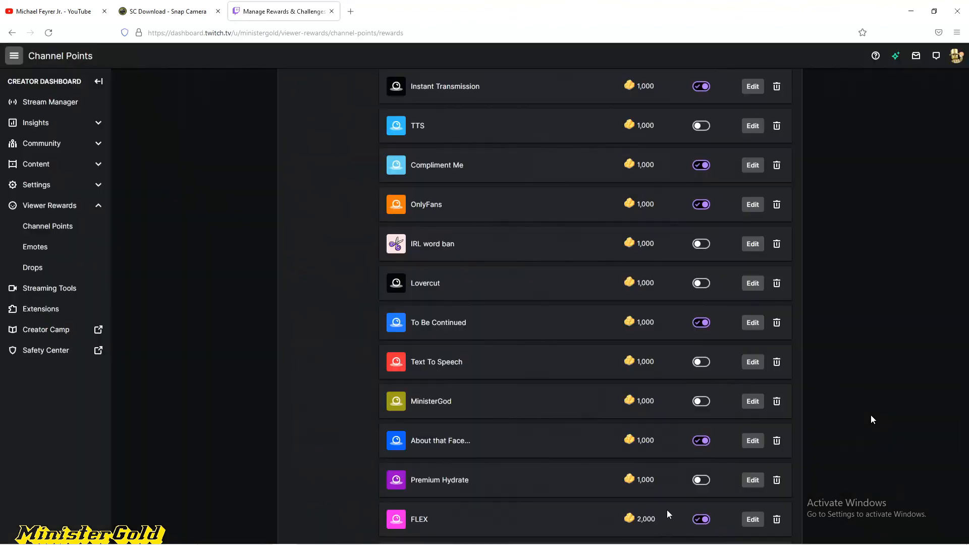
Switch back to OBS and redeem the "About that Face..." reward in stream chat with the message "3".
key(alt+Tab)
click(792, 396)
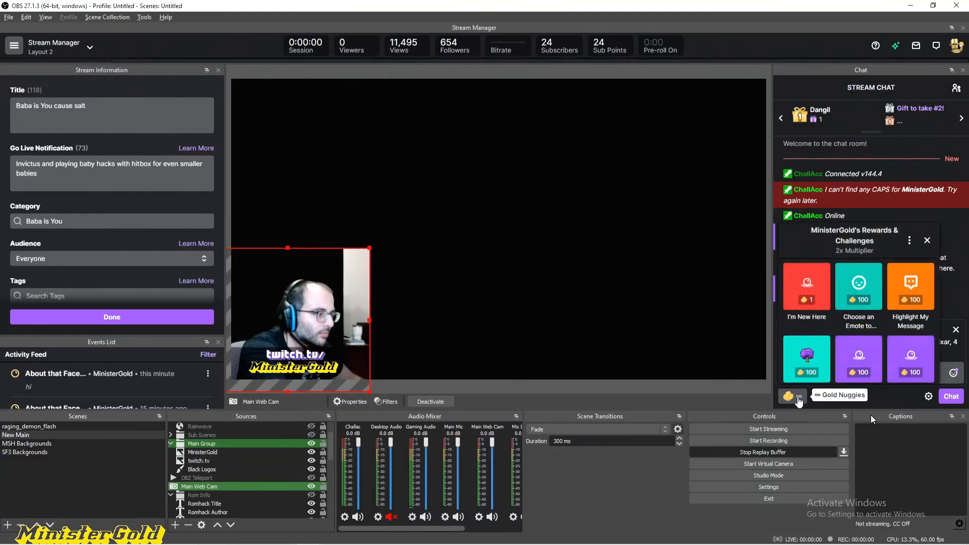
click(797, 399)
click(821, 375)
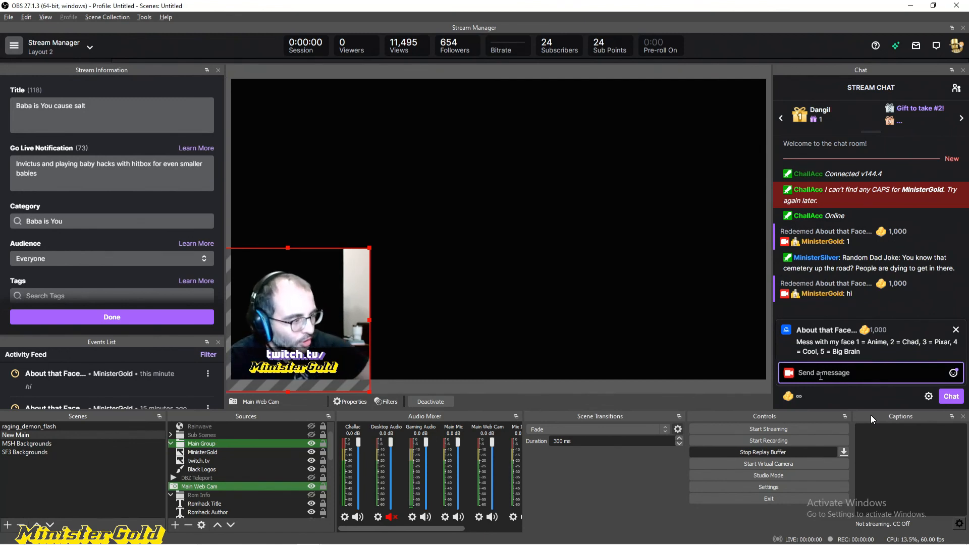
text(3)
key(Return)
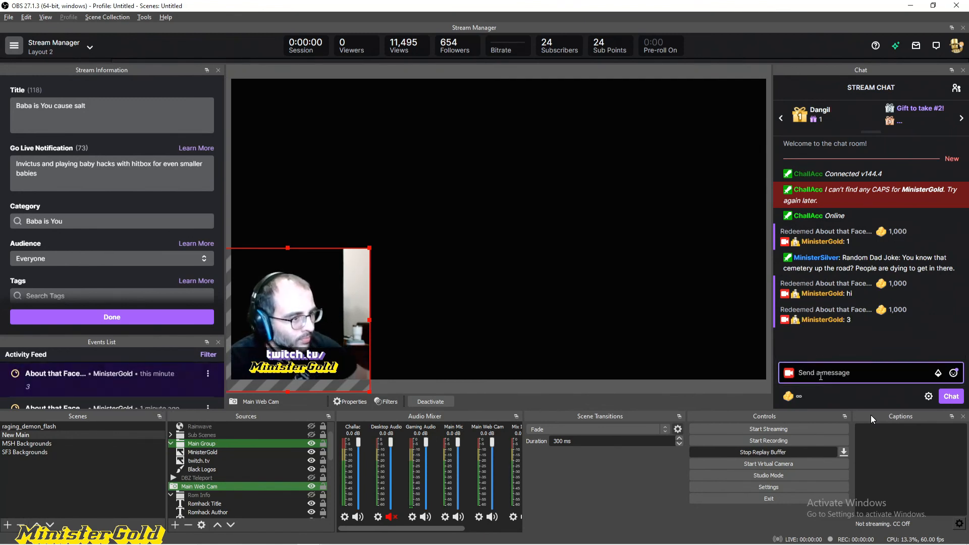